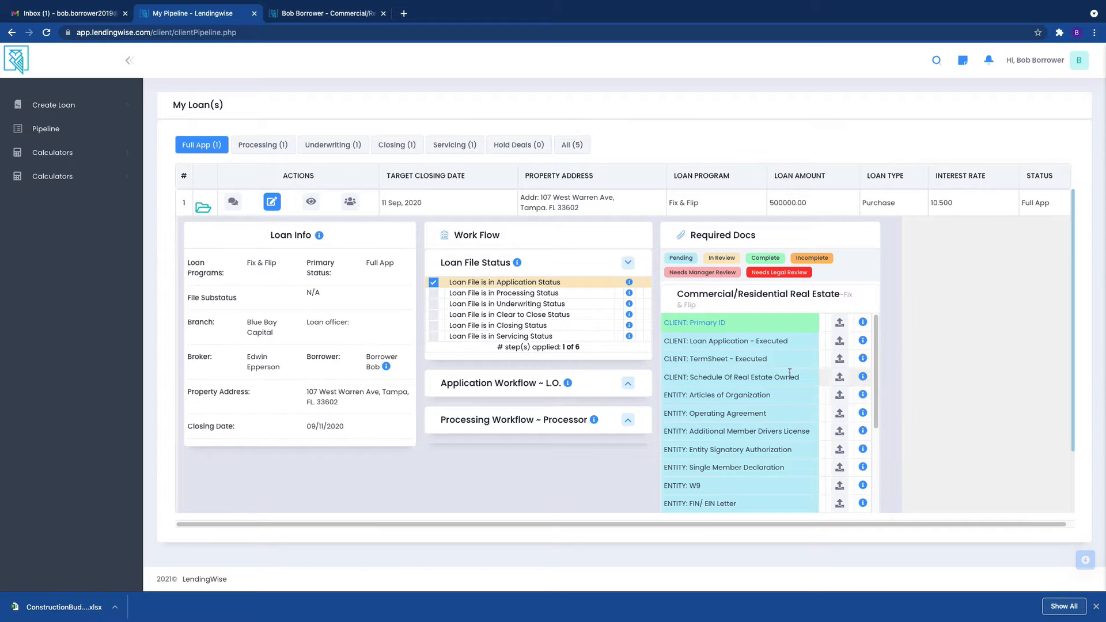
# Step: Review the Required Docs checklist for the Fix & Flip loan in the pipeline, including the documents' descriptions
pyautogui.scroll(-10, 770, 403)
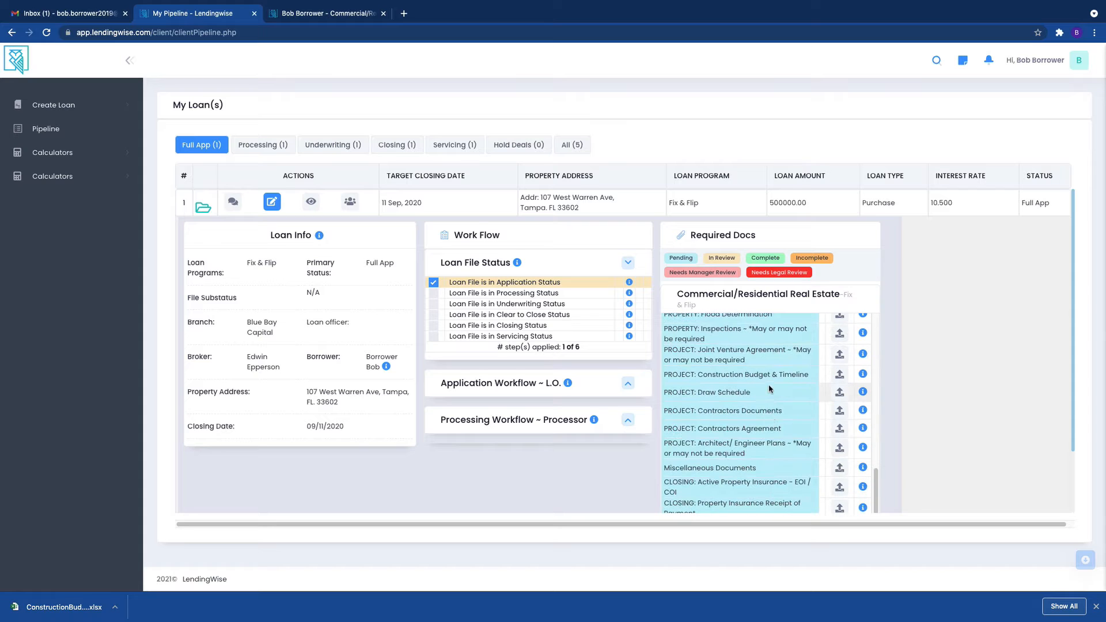
pyautogui.scroll(-3, 768, 389)
pyautogui.scroll(5, 767, 386)
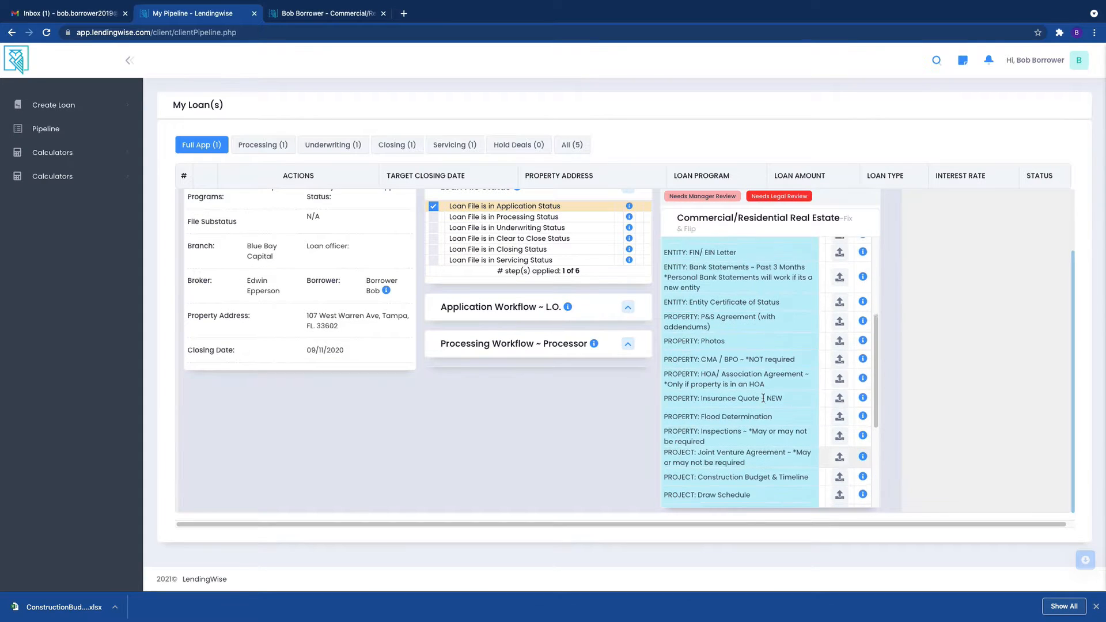
pyautogui.scroll(3, 763, 398)
pyautogui.moveTo(862, 337)
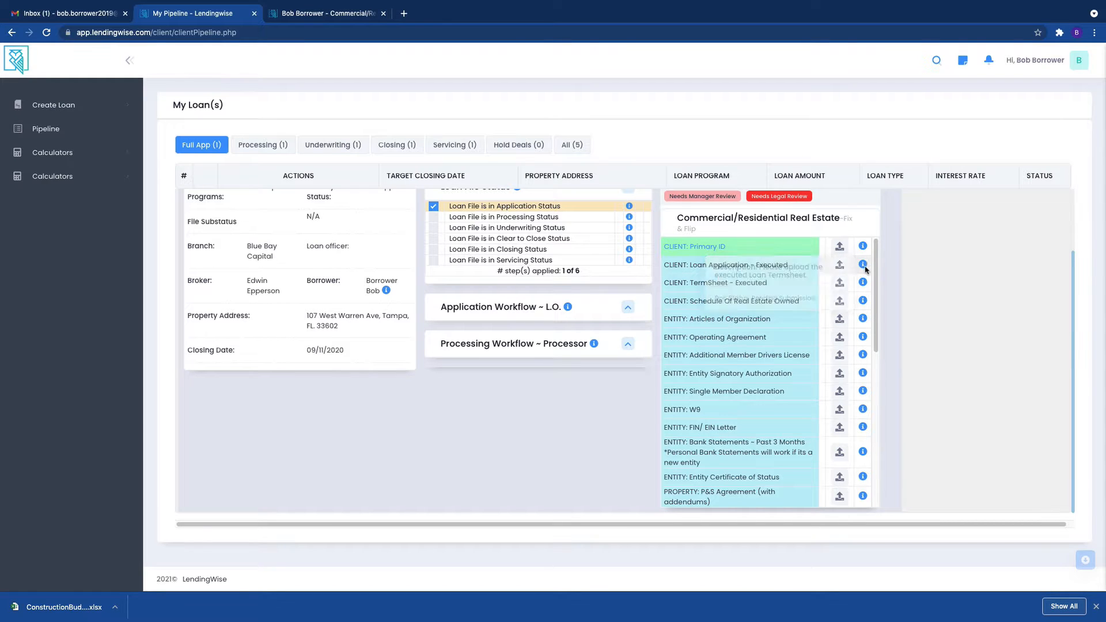
pyautogui.moveTo(864, 249)
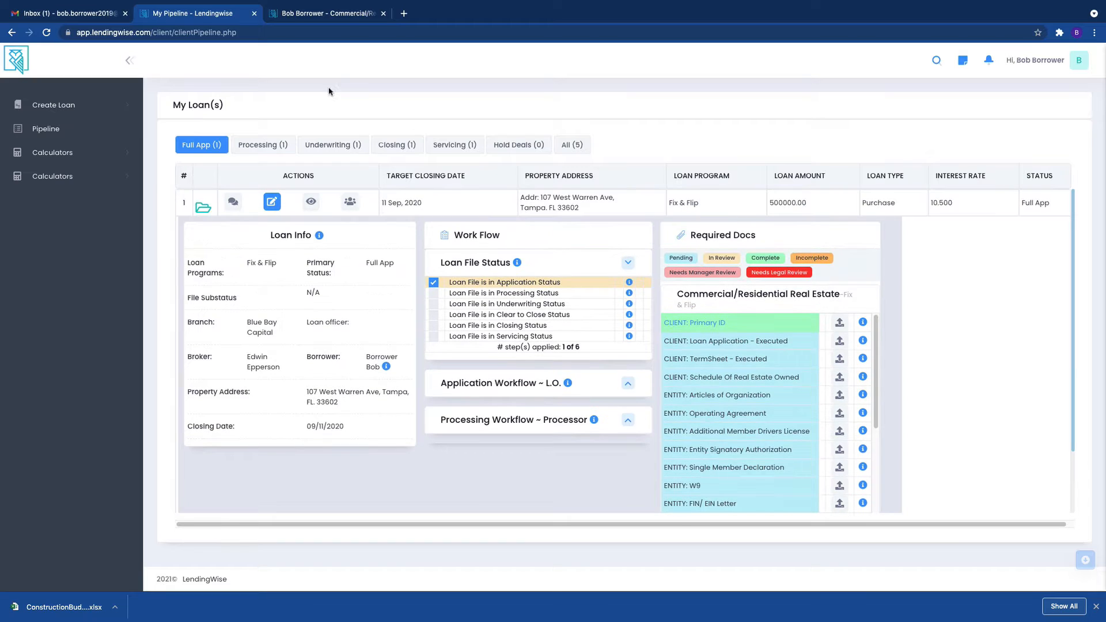
# Step: Switch to the open loan file's Docs page and examine its required documents and their descriptions
pyautogui.click(332, 22)
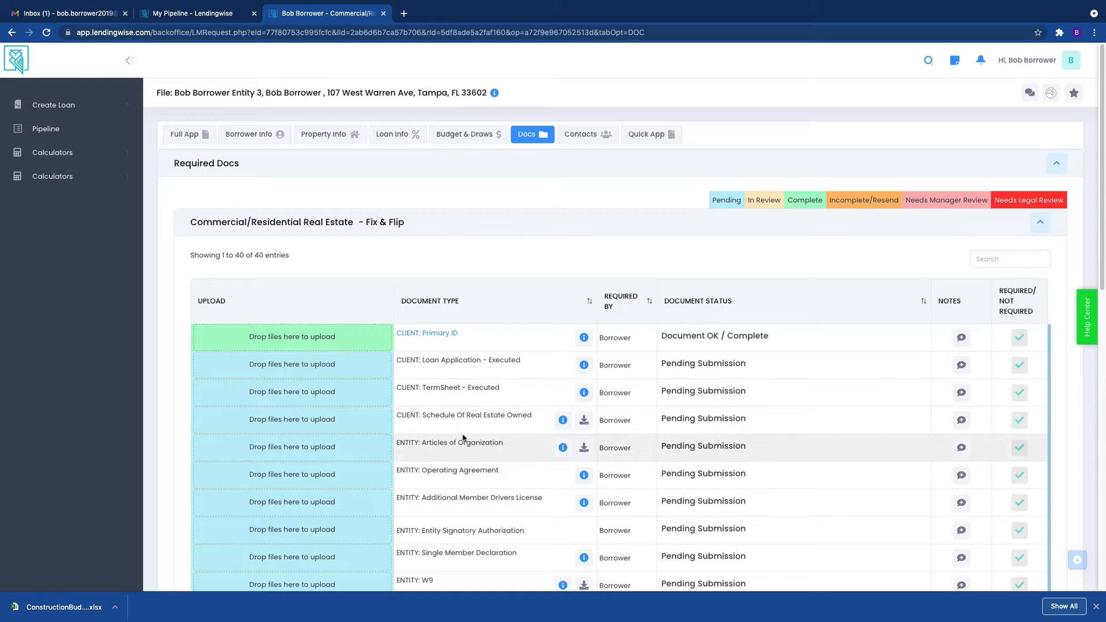
pyautogui.moveTo(584, 343)
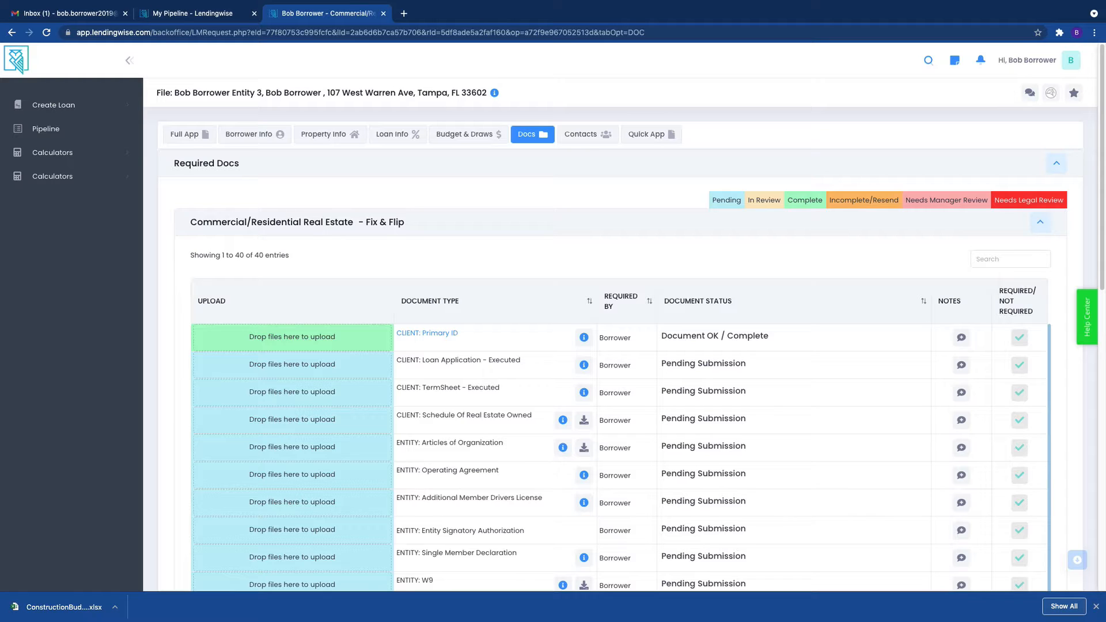
pyautogui.scroll(-2, 881, 437)
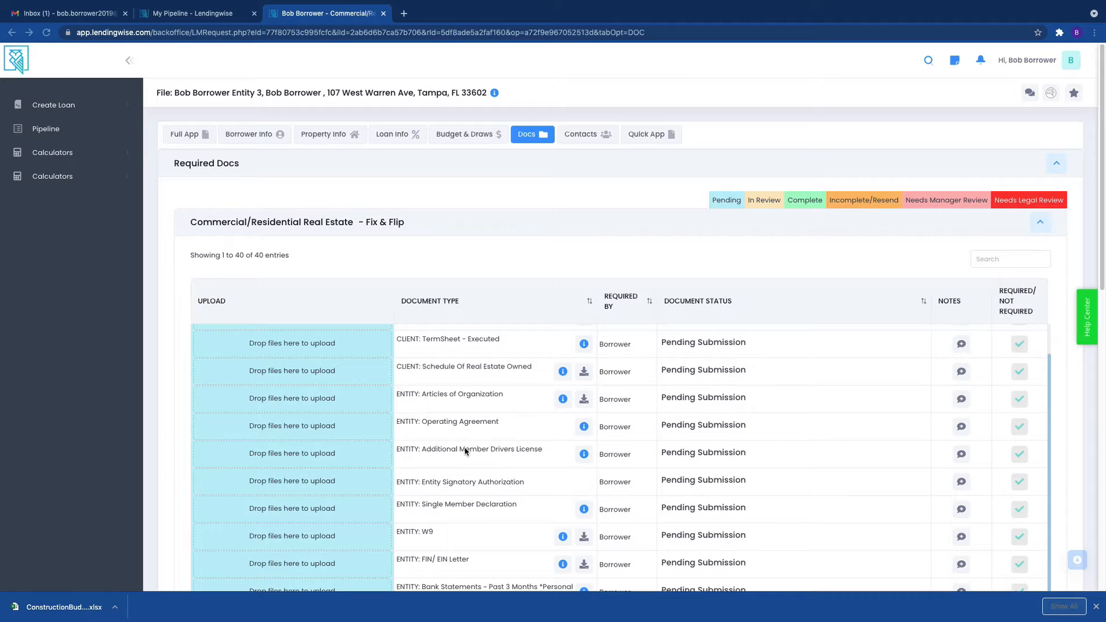
pyautogui.scroll(-1, 465, 450)
pyautogui.scroll(1, 457, 414)
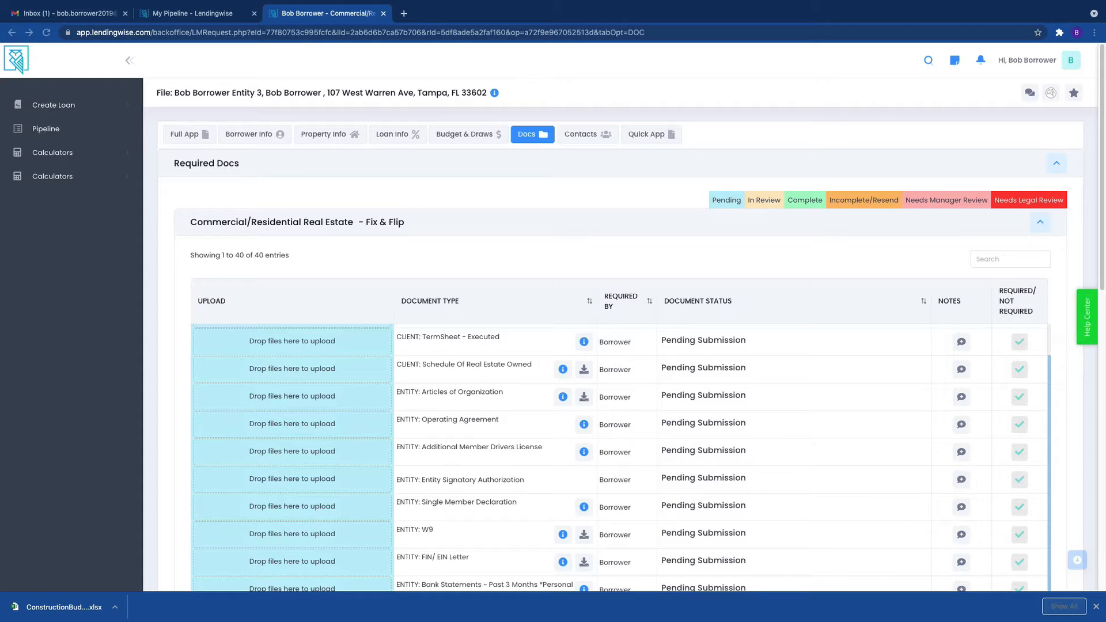
# Step: Reload the loan file page, view the file's notes window, and close it without adding a note
pyautogui.click(46, 32)
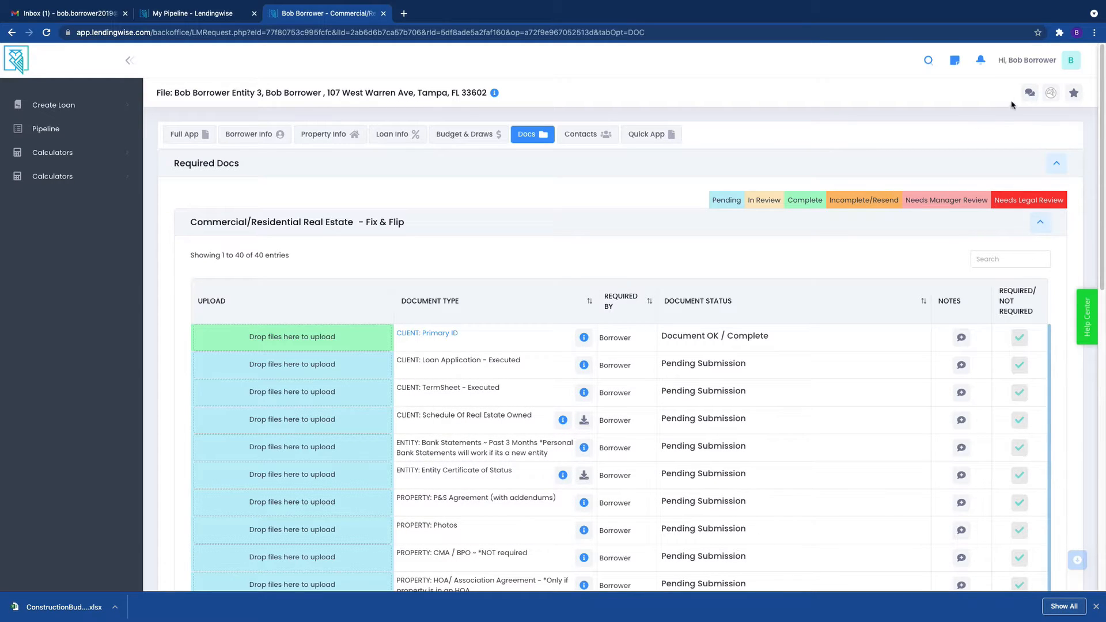
pyautogui.click(1028, 94)
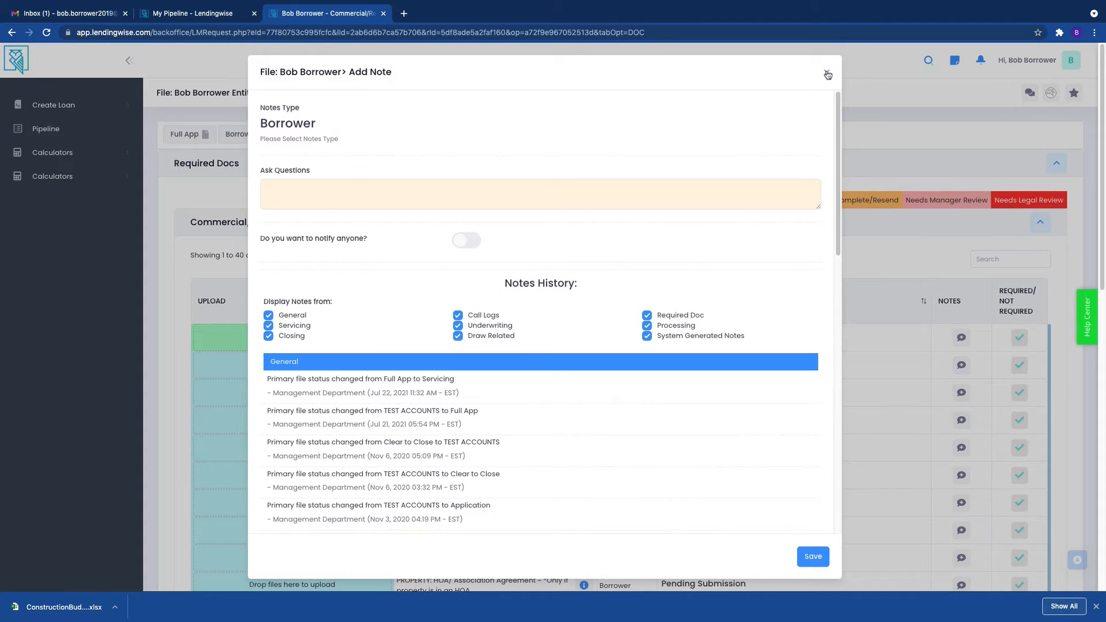
pyautogui.click(827, 72)
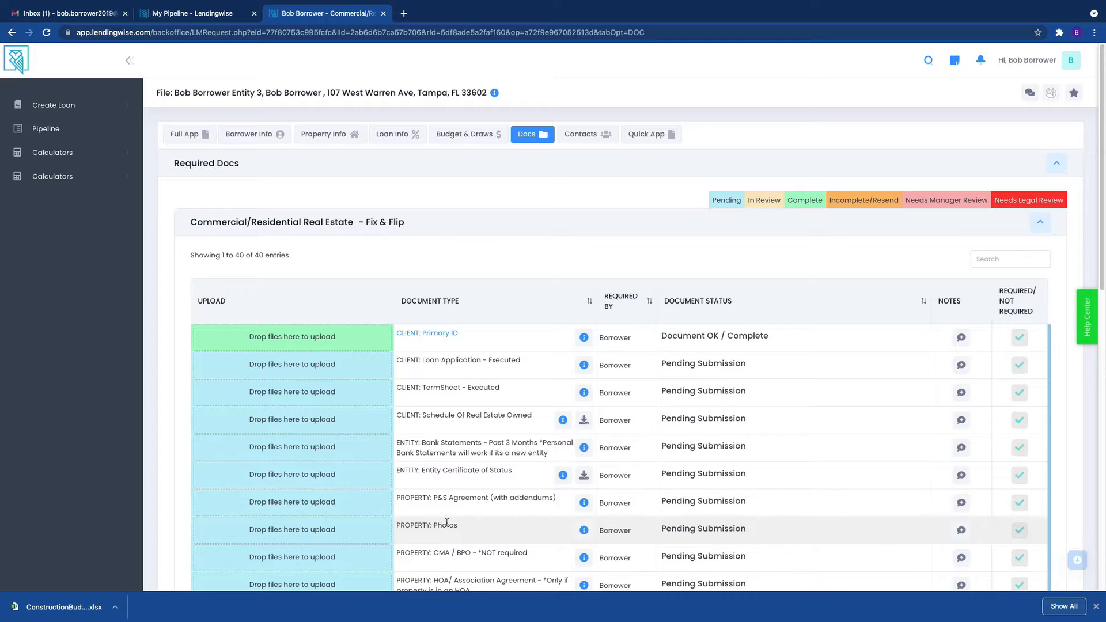
# Step: Upload BLANK_LOS_DOC.docx from the computer to the CLIENT: Loan Application - Executed requirement
pyautogui.scroll(-1, 413, 530)
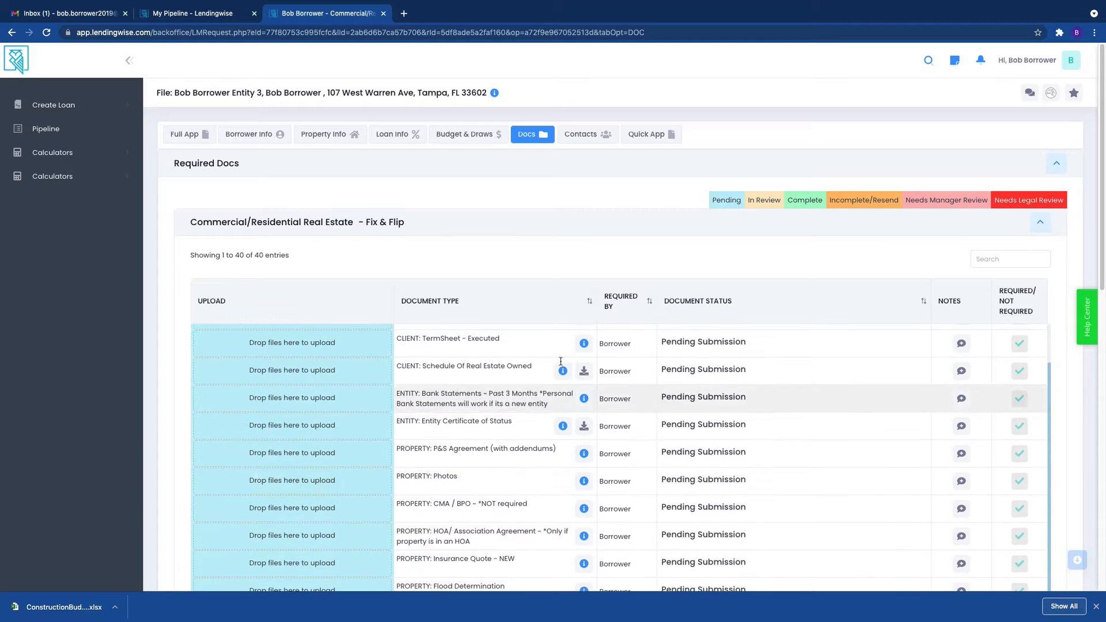
pyautogui.scroll(1, 427, 460)
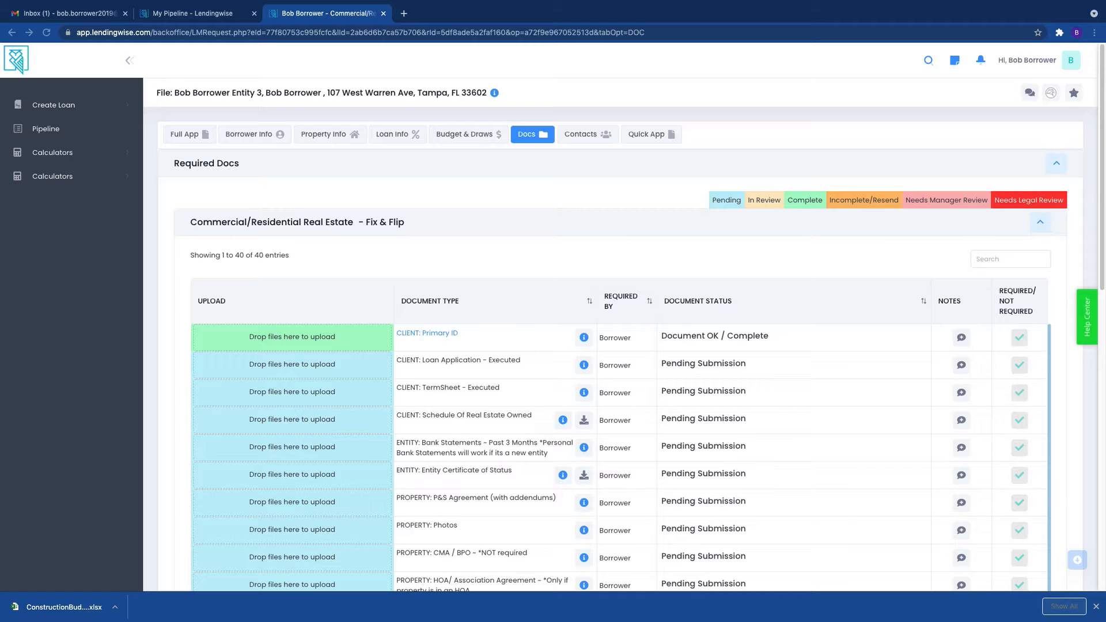
pyautogui.moveTo(519, 467); pyautogui.dragTo(338, 370)
pyautogui.moveTo(1103, 535); pyautogui.dragTo(351, 375)
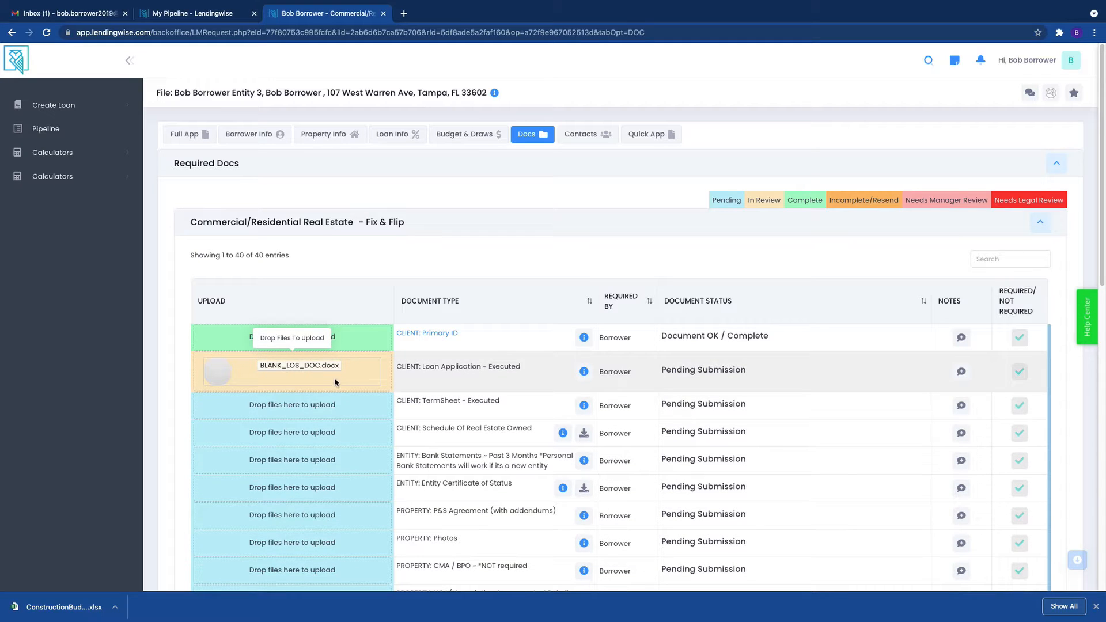
# Step: Upload the Lakeland-PolkCo. PNG image from the Desktop folder to the CLIENT: TermSheet - Executed requirement
pyautogui.click(316, 405)
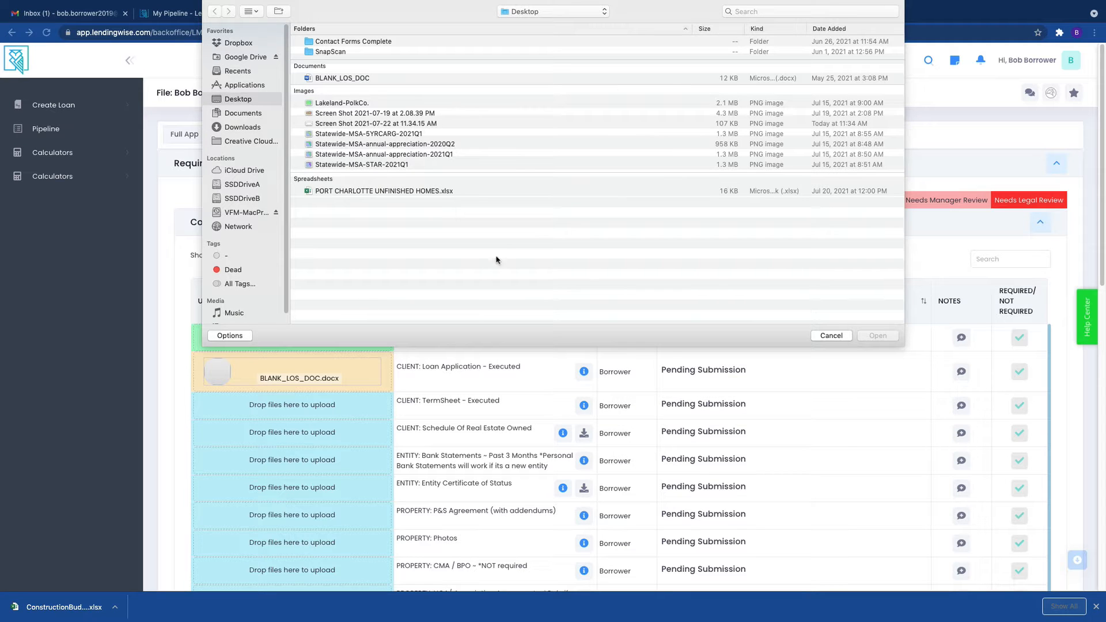
pyautogui.click(343, 106)
pyautogui.click(876, 335)
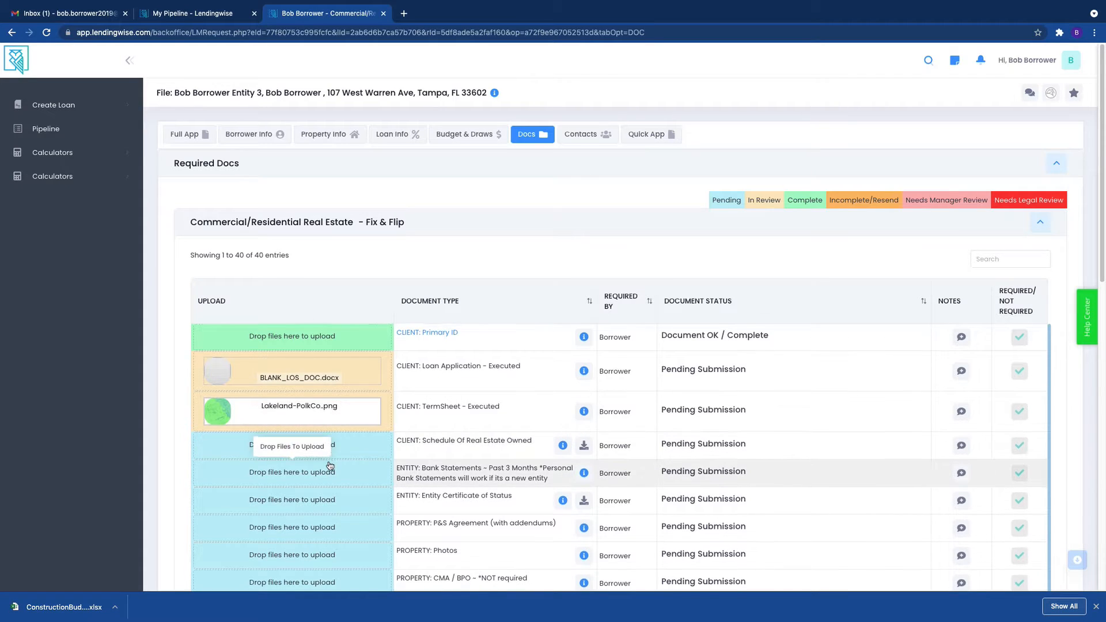
# Step: Download the reference document for the CLIENT: Schedule Of Real Estate Owned requirement
pyautogui.scroll(-1, 328, 447)
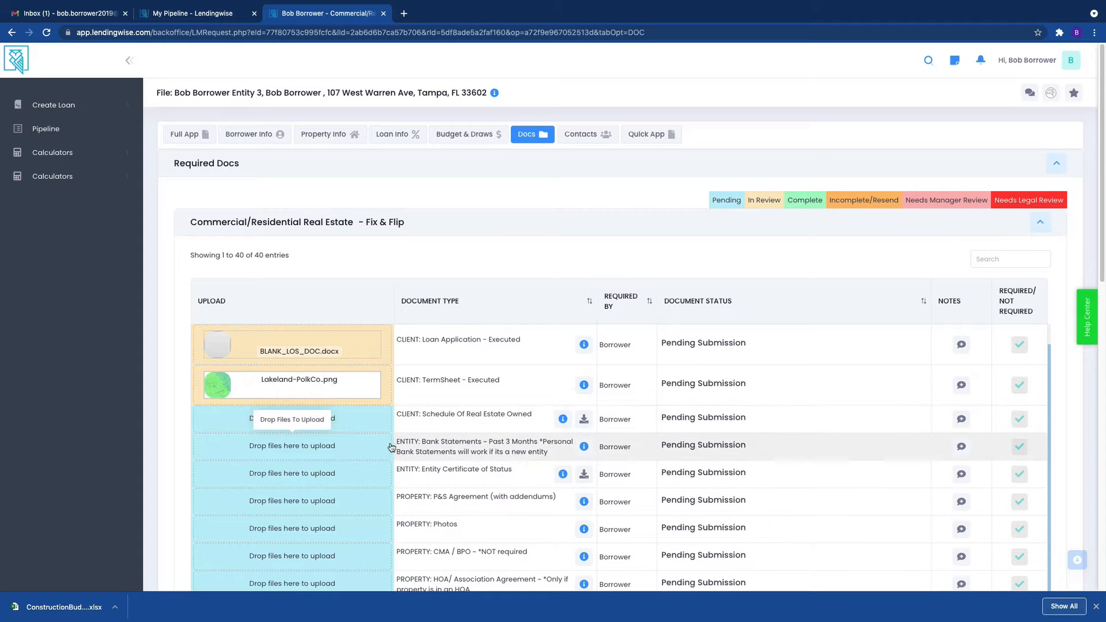
pyautogui.scroll(1, 375, 444)
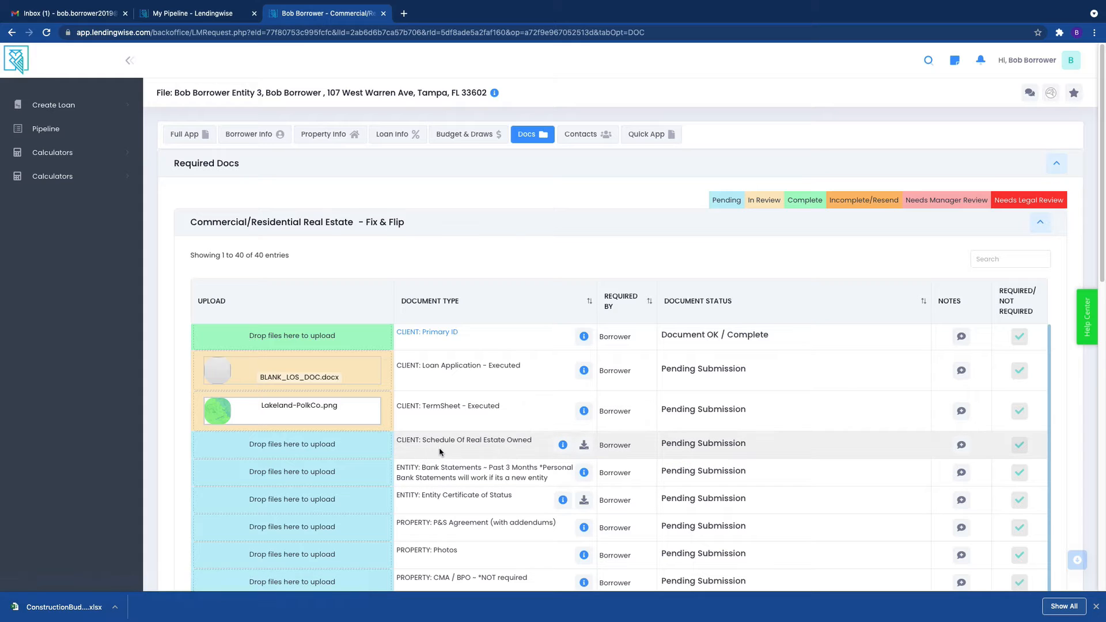
pyautogui.click(583, 446)
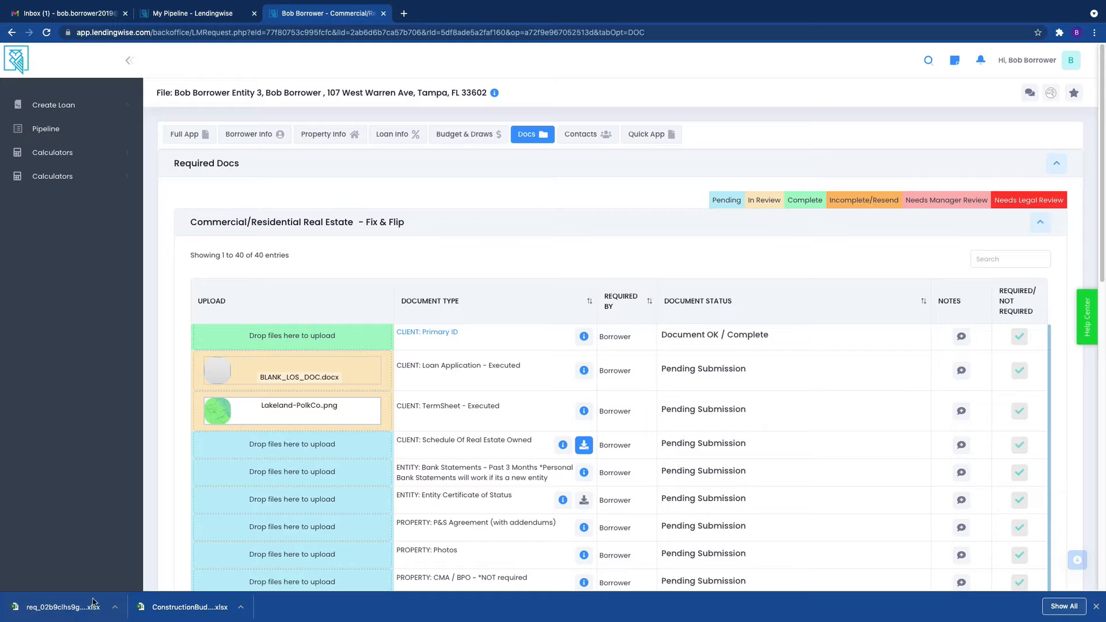
# Step: View the reference PDF for the ENTITY: Entity Certificate of Status requirement, then close it
pyautogui.scroll(-1, 582, 518)
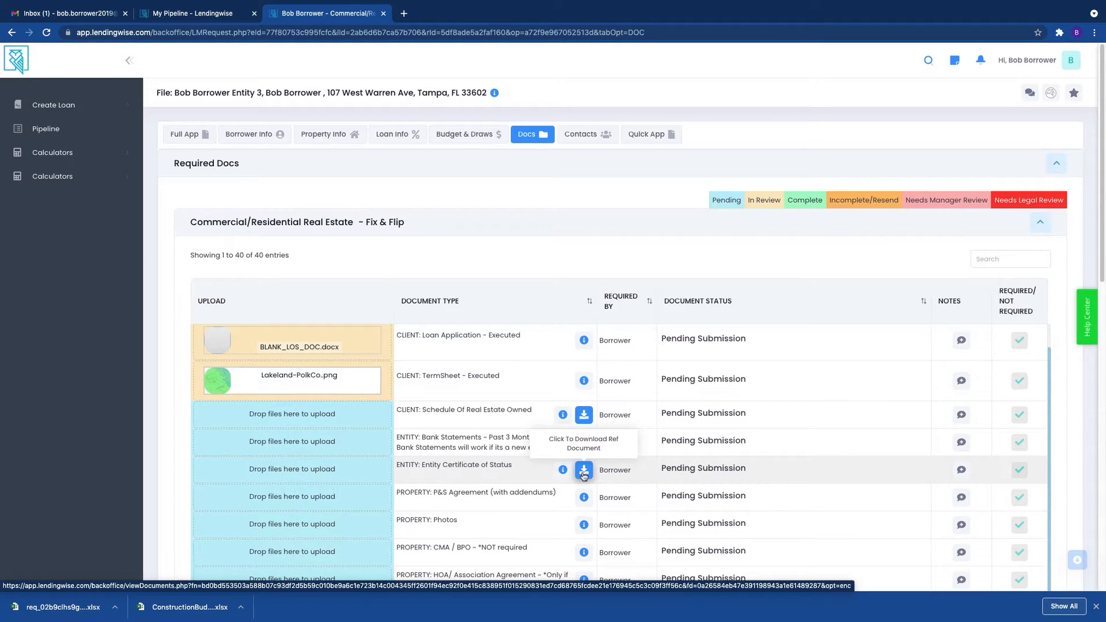
pyautogui.click(584, 471)
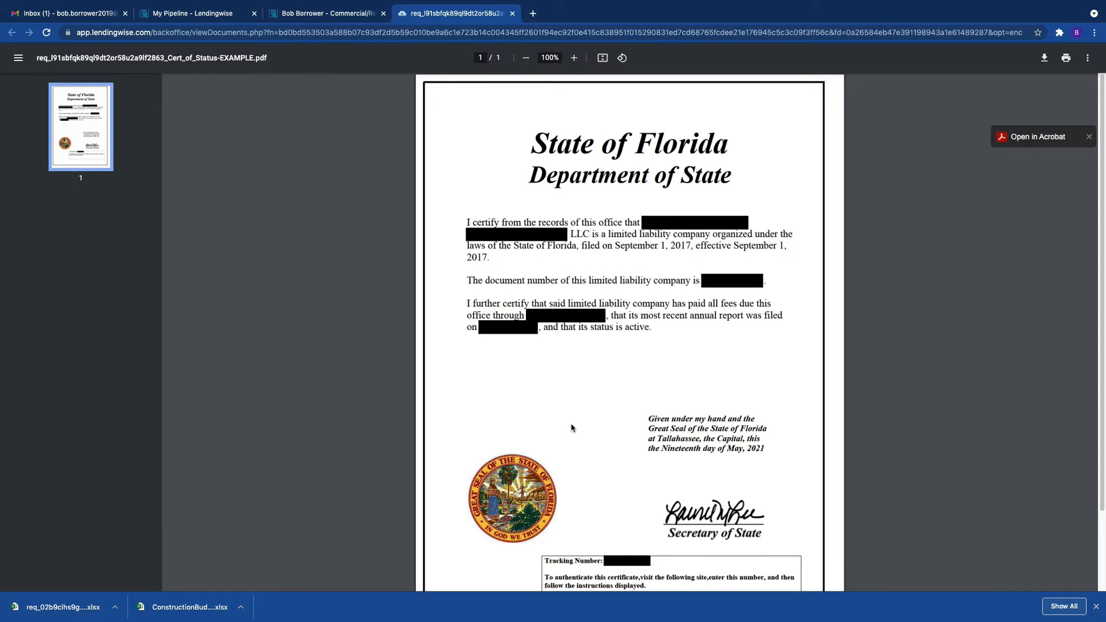
pyautogui.scroll(-2, 706, 409)
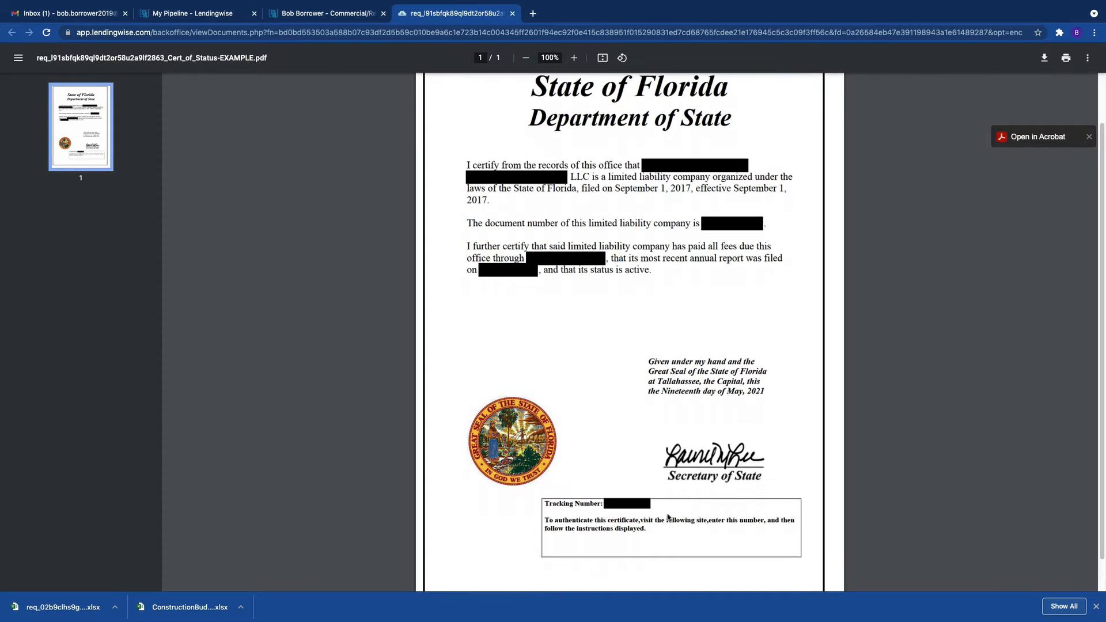
pyautogui.scroll(2, 651, 507)
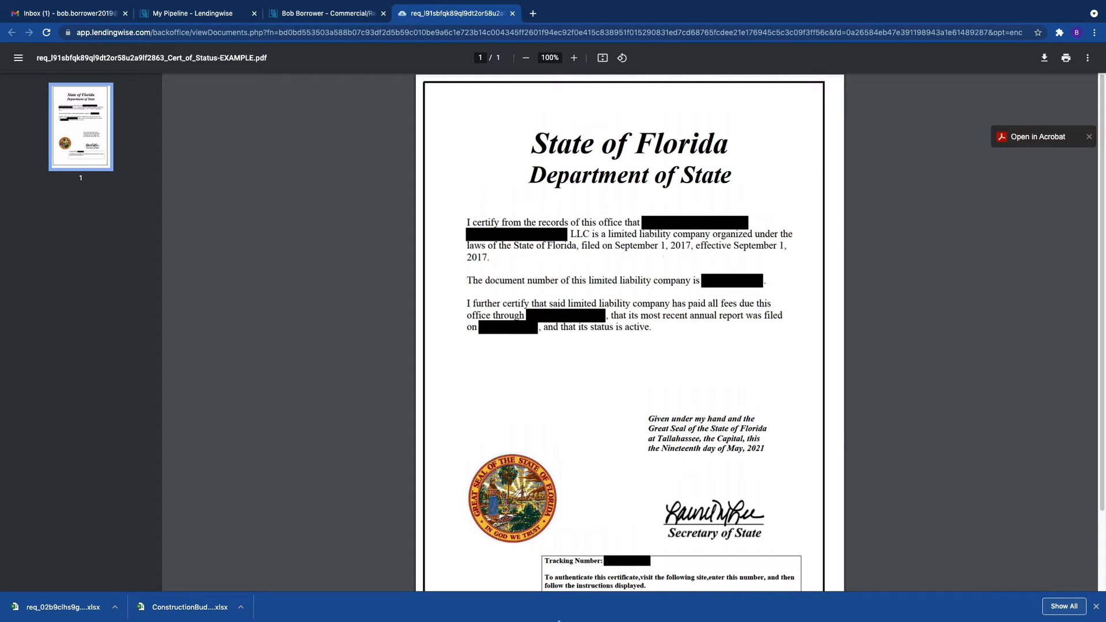
pyautogui.click(512, 13)
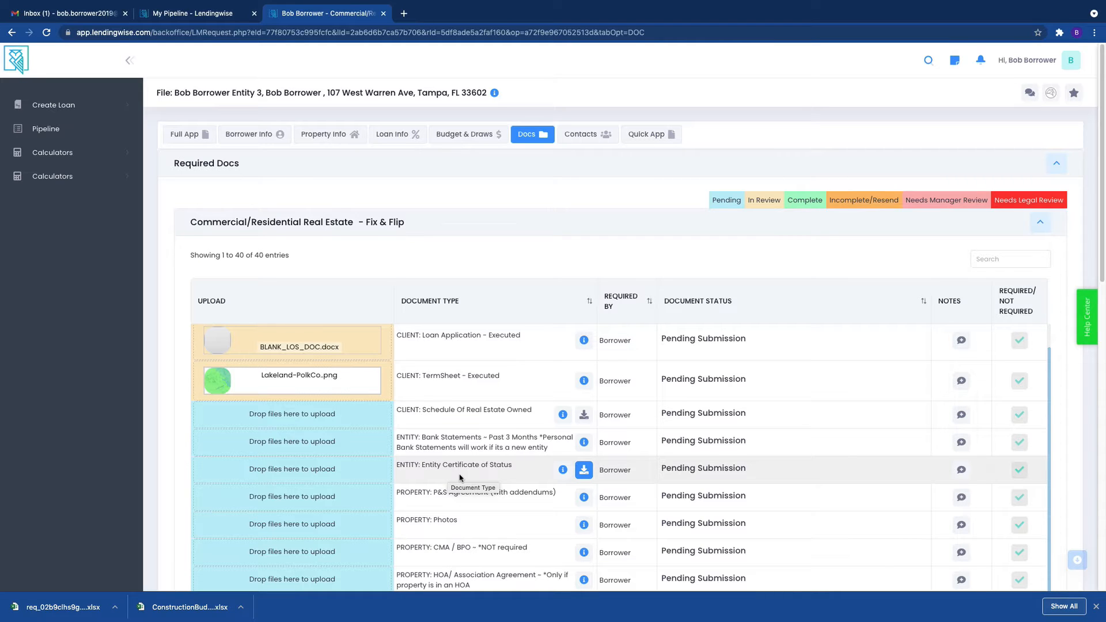
# Step: Download the reference document for the PROJECT: Construction Budget & Timeline requirement
pyautogui.scroll(-1, 497, 494)
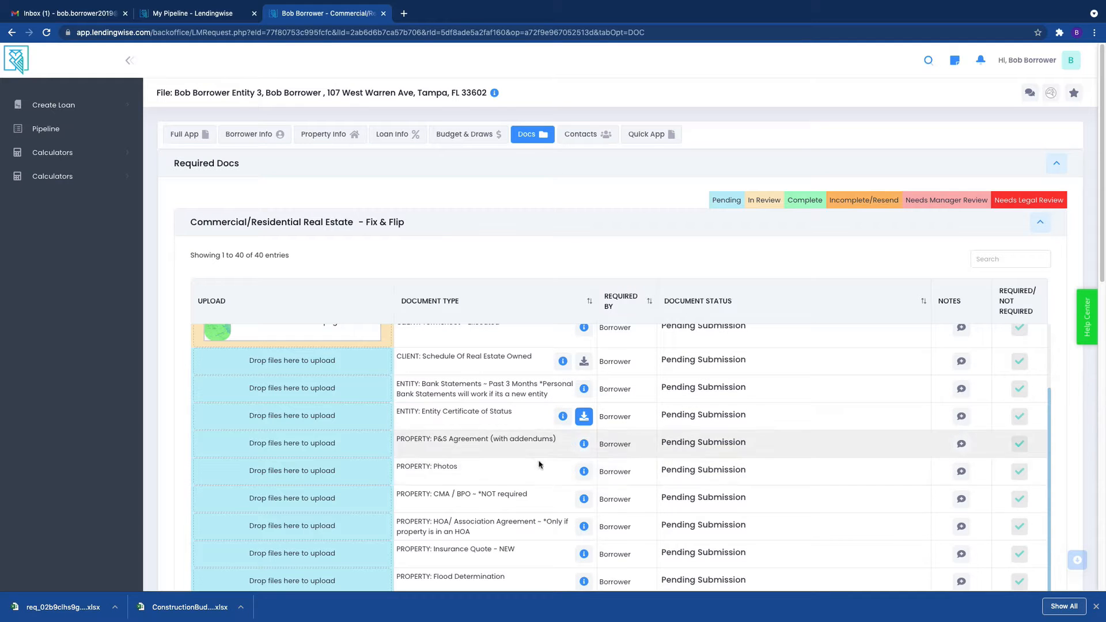
pyautogui.scroll(-5, 550, 490)
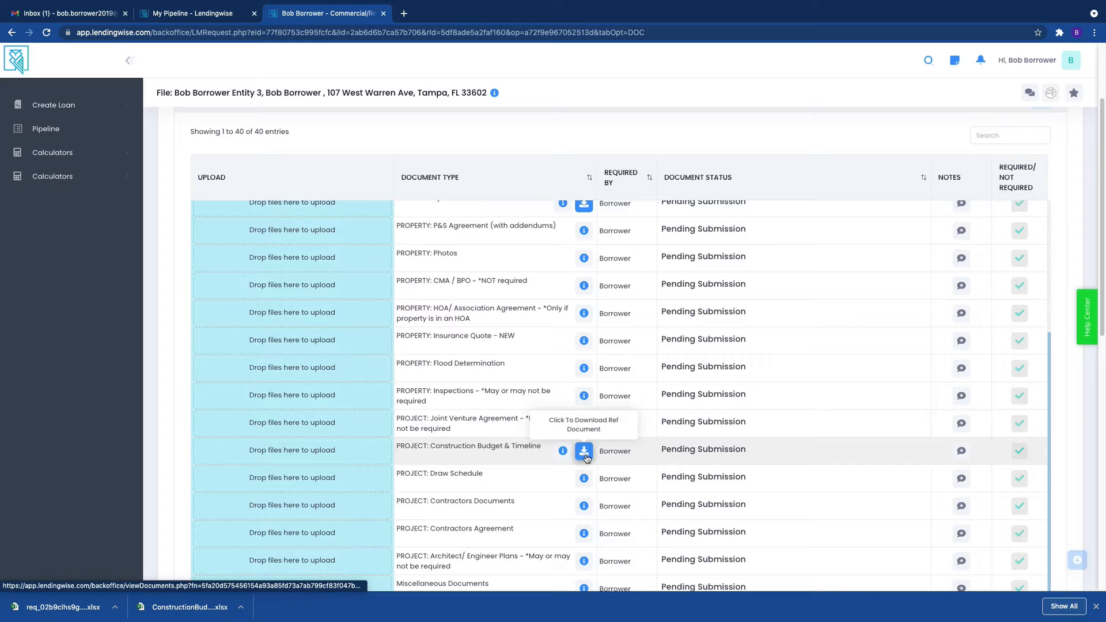
pyautogui.click(584, 451)
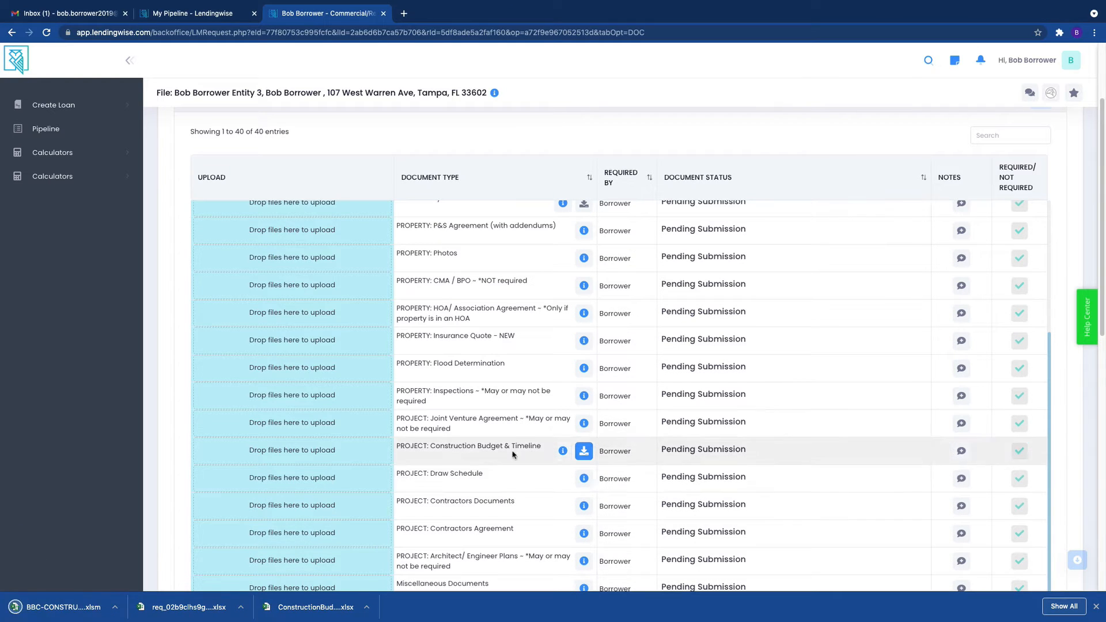
# Step: Look through the project, closing and servicing document requirements, then reload the page to refresh the document statuses
pyautogui.scroll(-6, 597, 478)
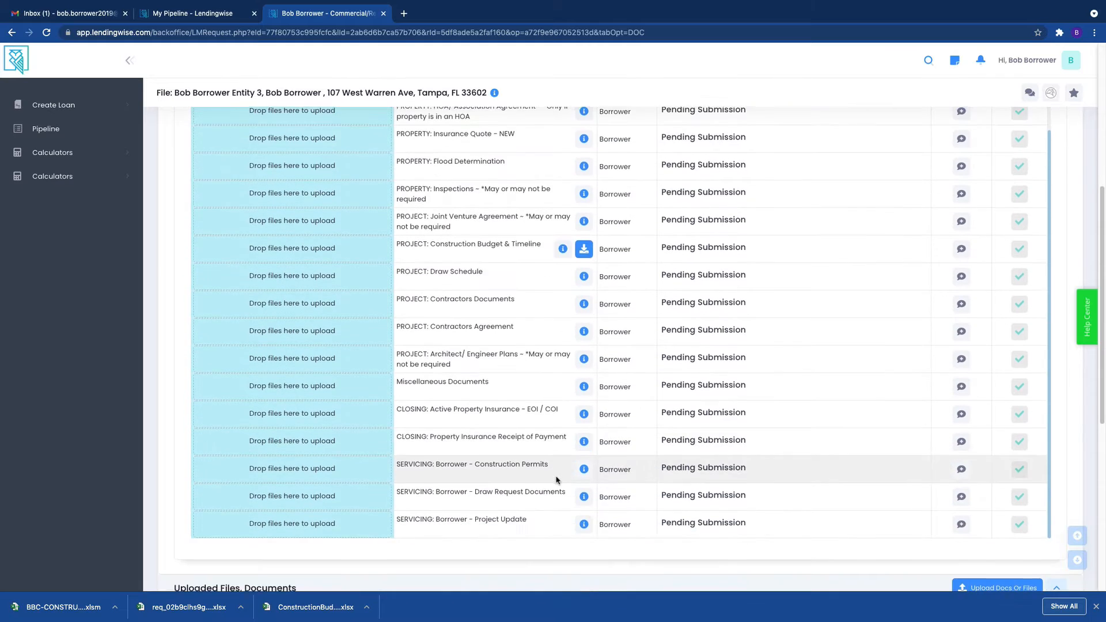
pyautogui.scroll(2, 570, 322)
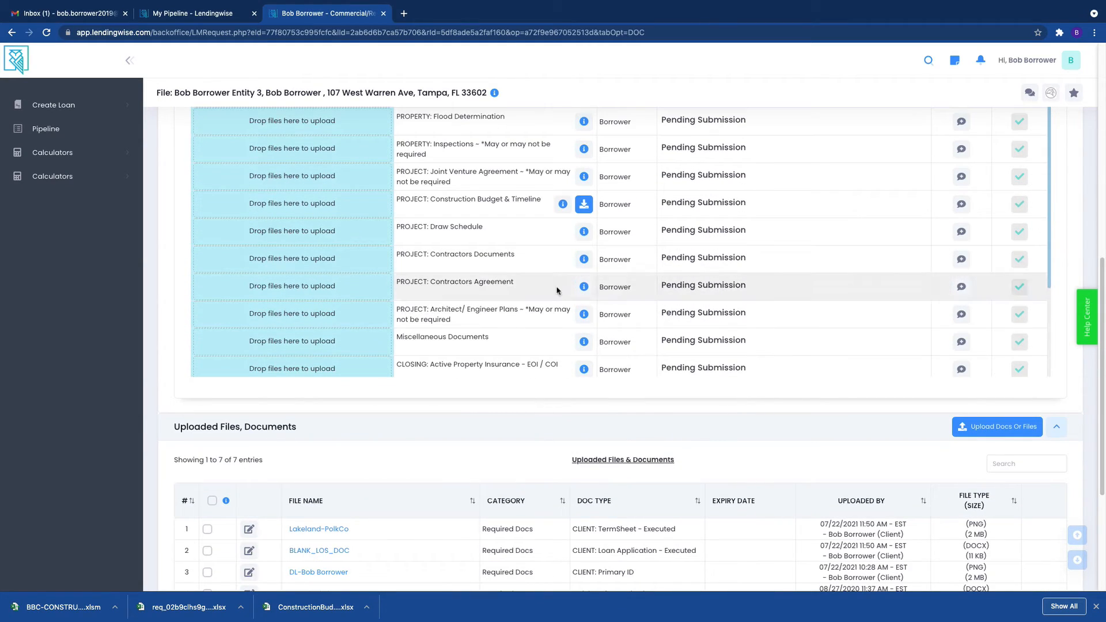
pyautogui.scroll(2, 578, 345)
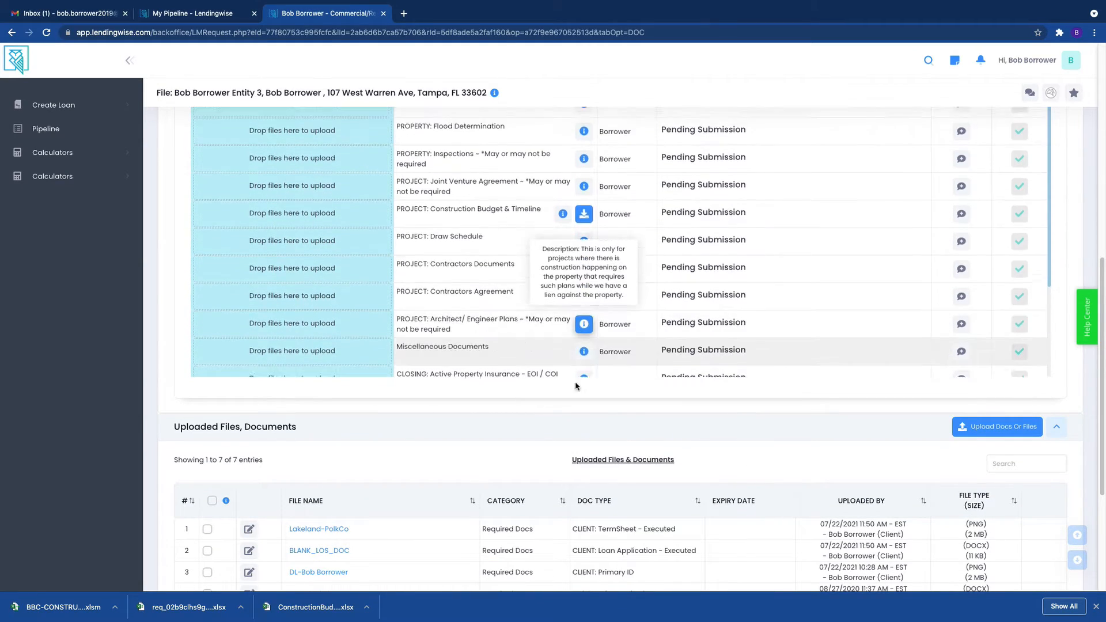
pyautogui.scroll(5, 553, 443)
pyautogui.scroll(-3, 570, 446)
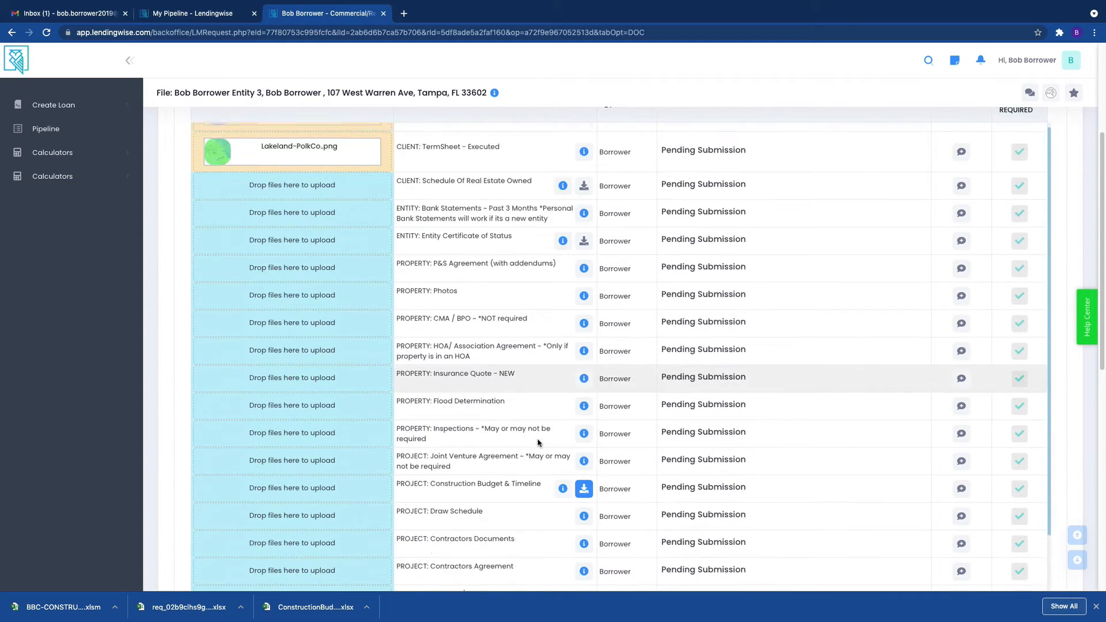
pyautogui.scroll(-3, 527, 461)
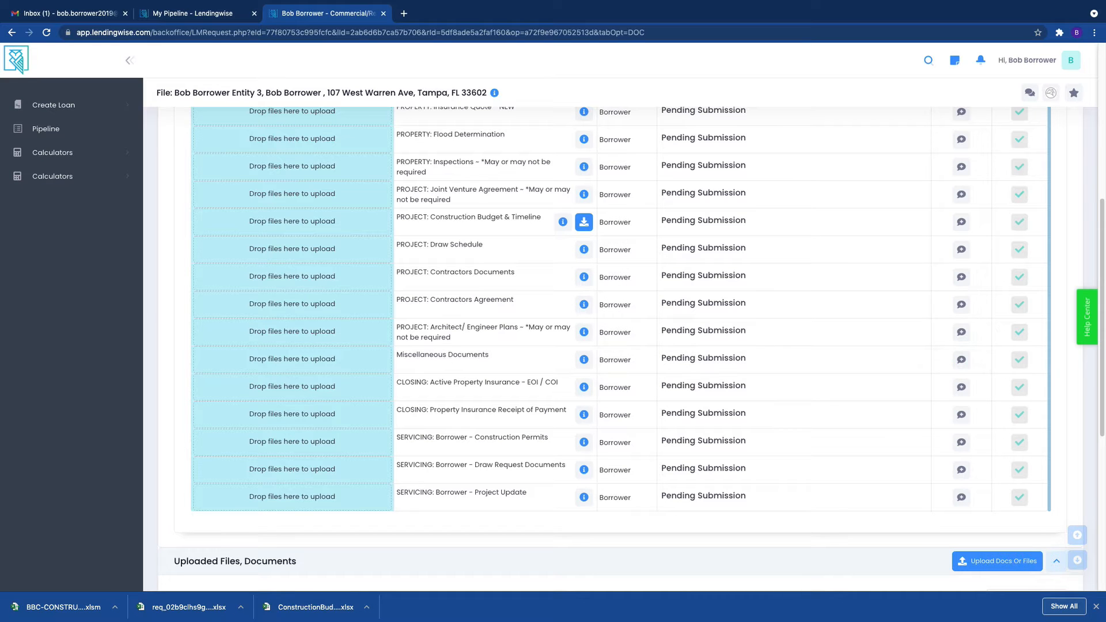
pyautogui.scroll(8, 507, 268)
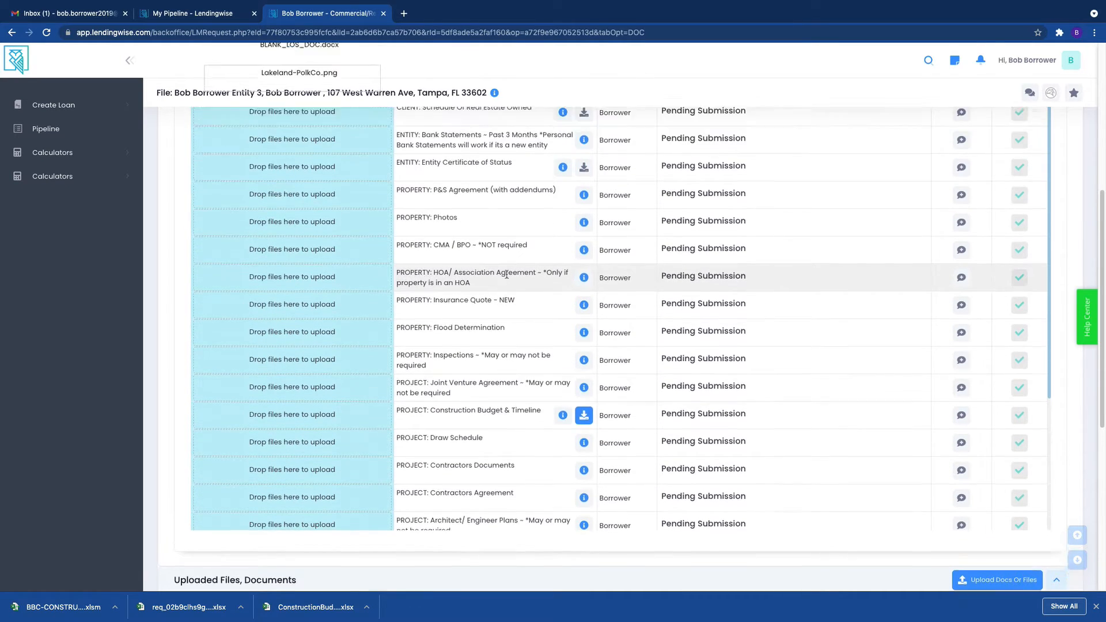
pyautogui.scroll(-1, 550, 340)
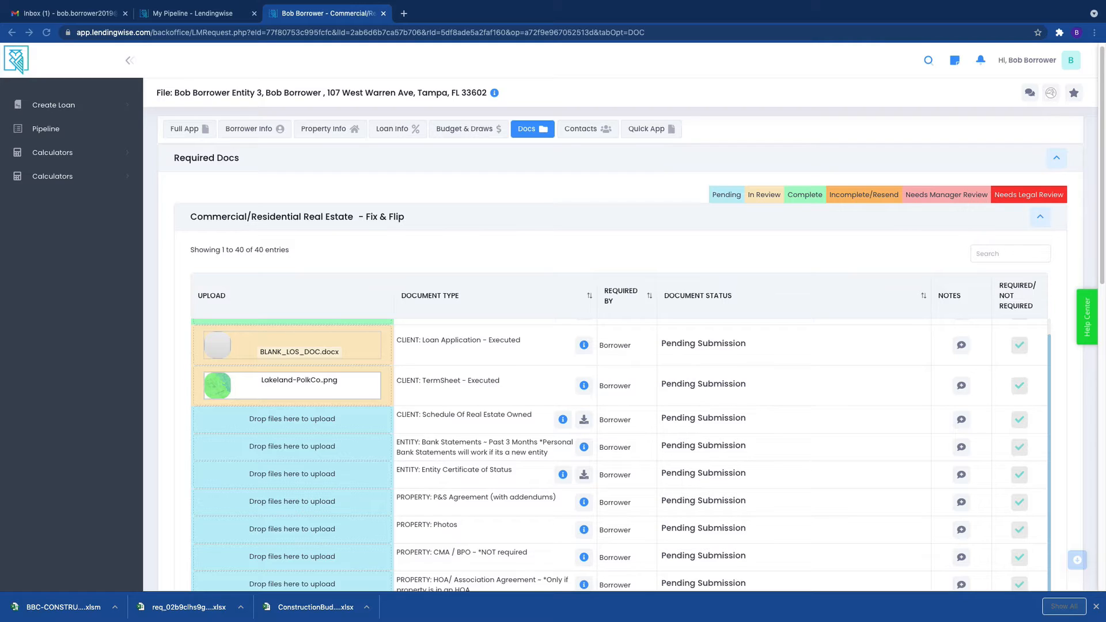
pyautogui.click(48, 35)
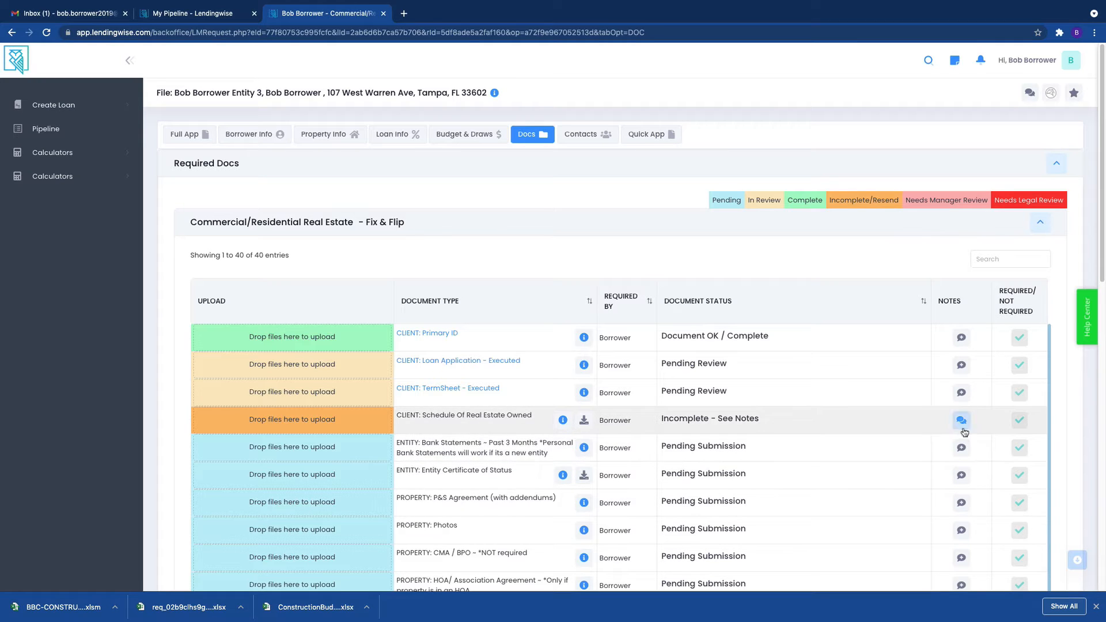
# Step: Open the loan file's latest notes and the Add Note form for asking questions, then close it without saving a note
pyautogui.click(1029, 92)
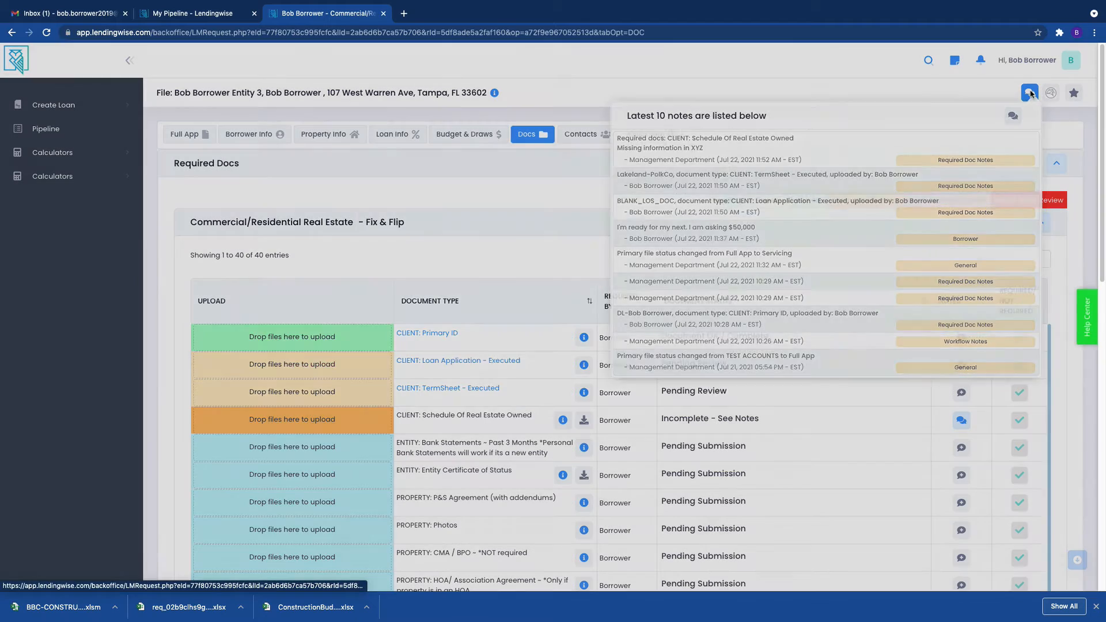
pyautogui.click(1012, 115)
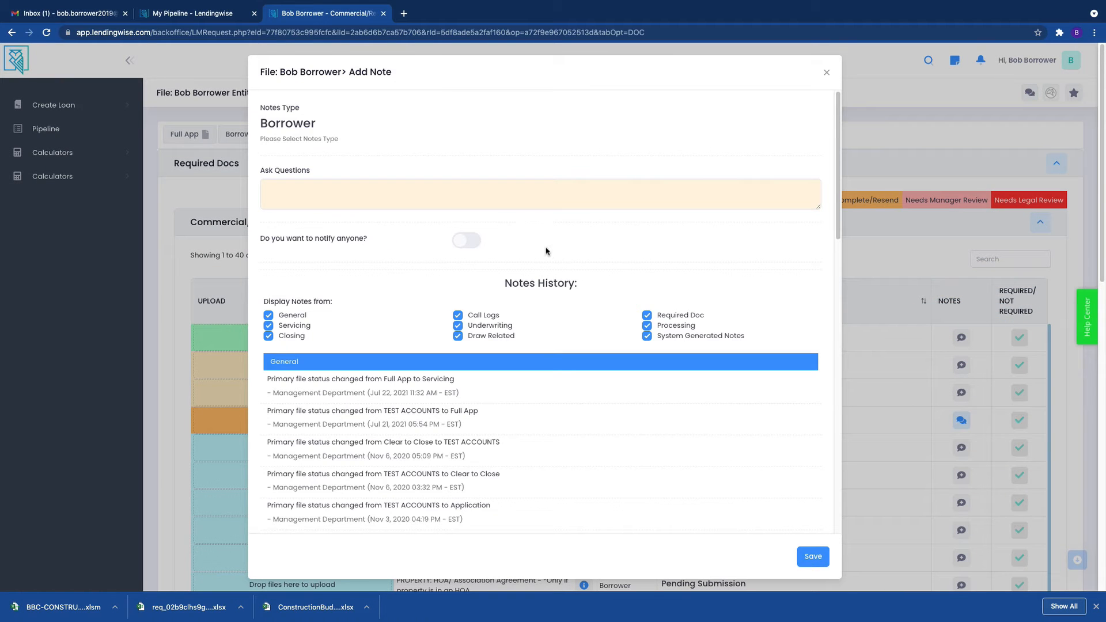
pyautogui.click(338, 199)
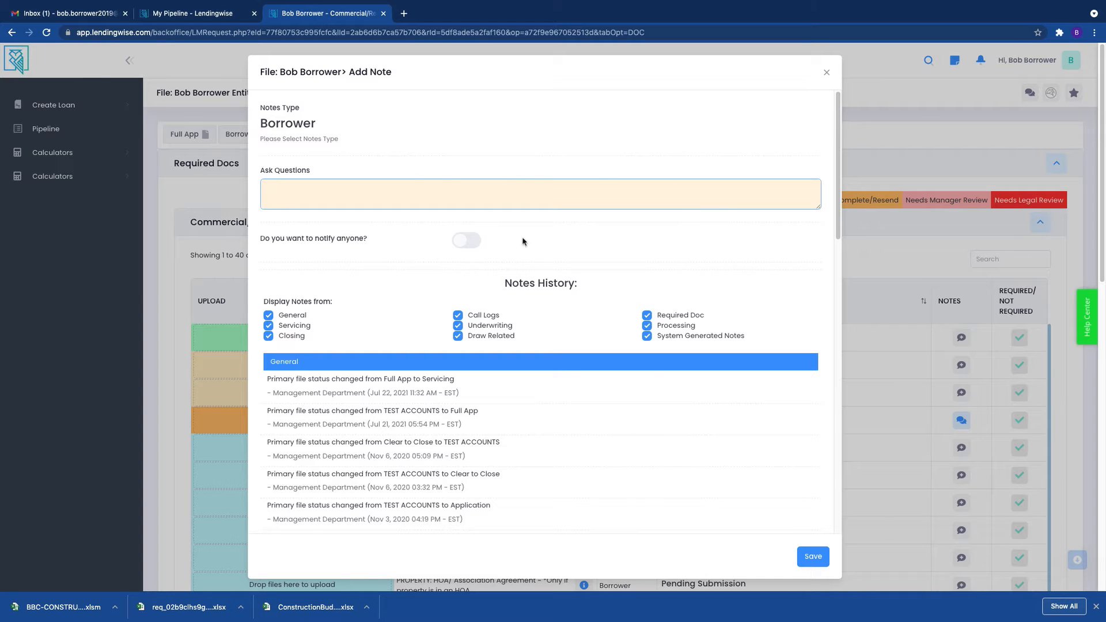
pyautogui.click(826, 72)
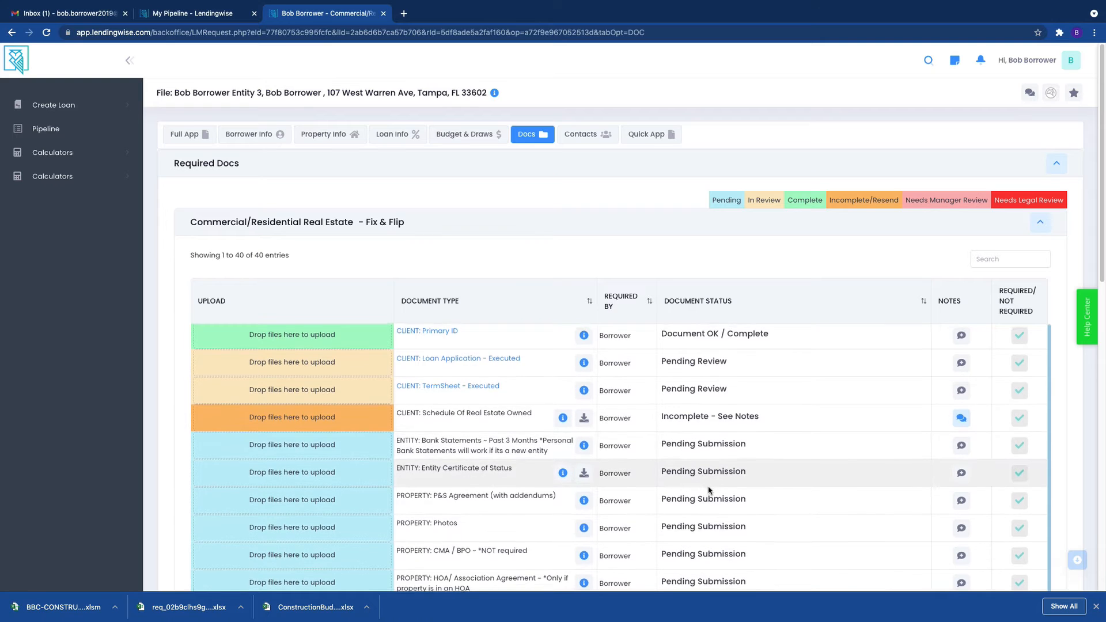
# Step: Reopen the loan file's notes and limit the notes history to Required Doc notes only
pyautogui.scroll(-2, 712, 491)
pyautogui.scroll(2, 716, 490)
pyautogui.click(1029, 94)
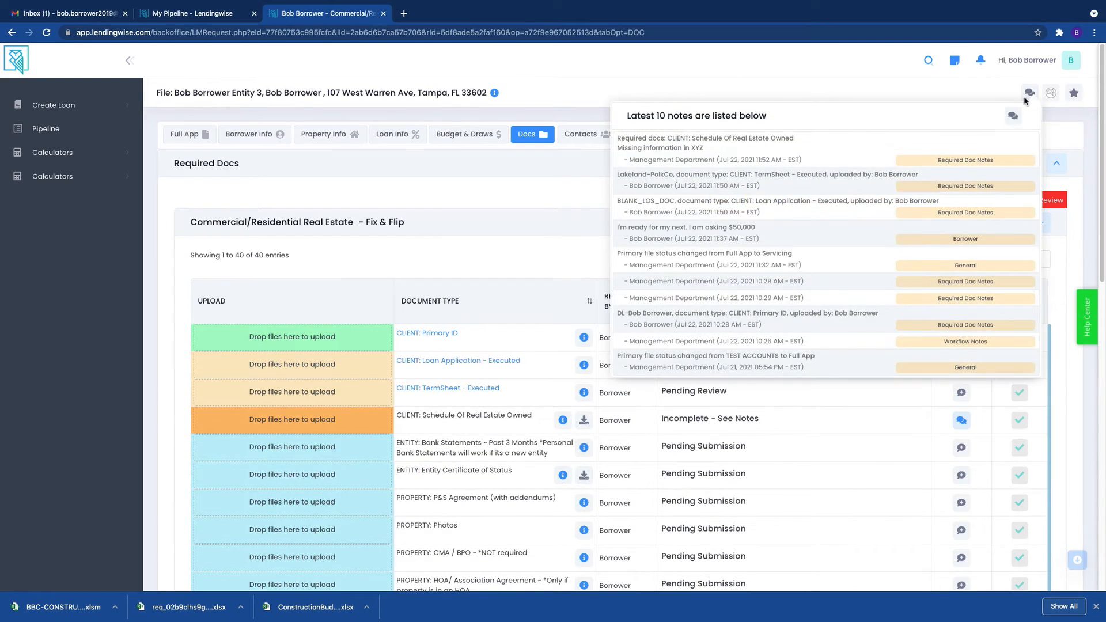
pyautogui.click(1029, 93)
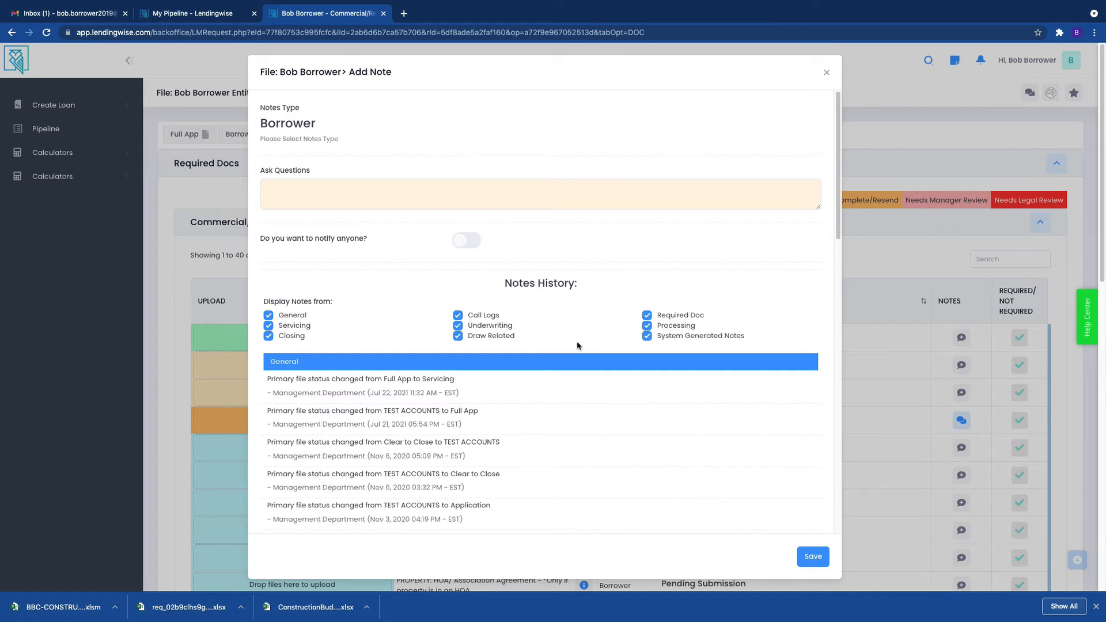
pyautogui.click(646, 325)
pyautogui.click(646, 335)
pyautogui.click(457, 335)
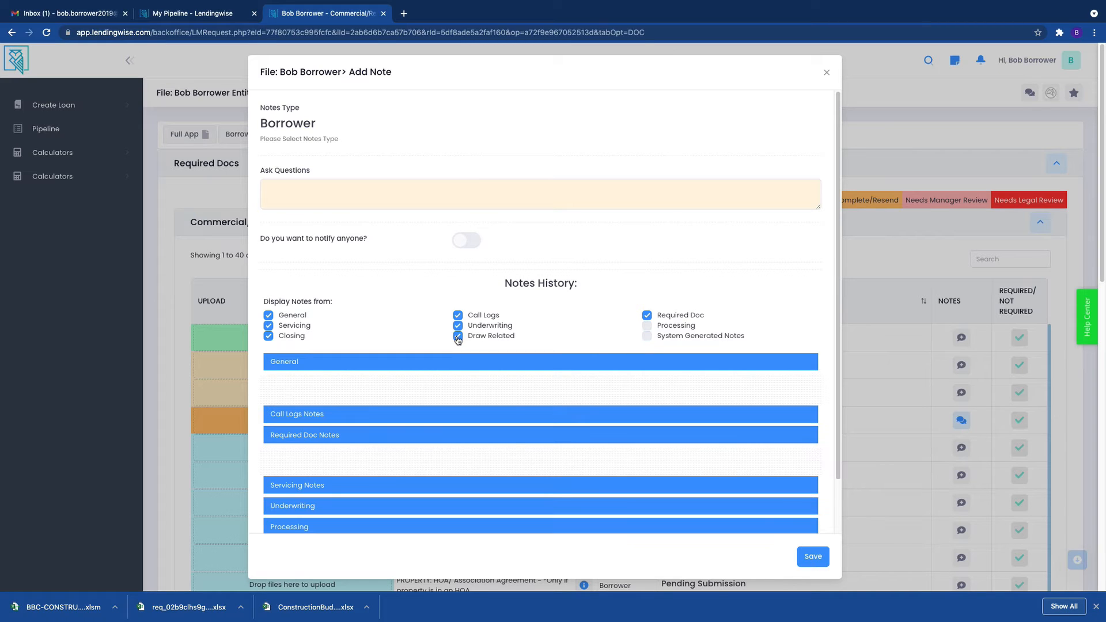
pyautogui.click(458, 325)
pyautogui.click(458, 315)
pyautogui.click(268, 315)
pyautogui.click(268, 325)
pyautogui.click(267, 336)
pyautogui.scroll(-1, 466, 443)
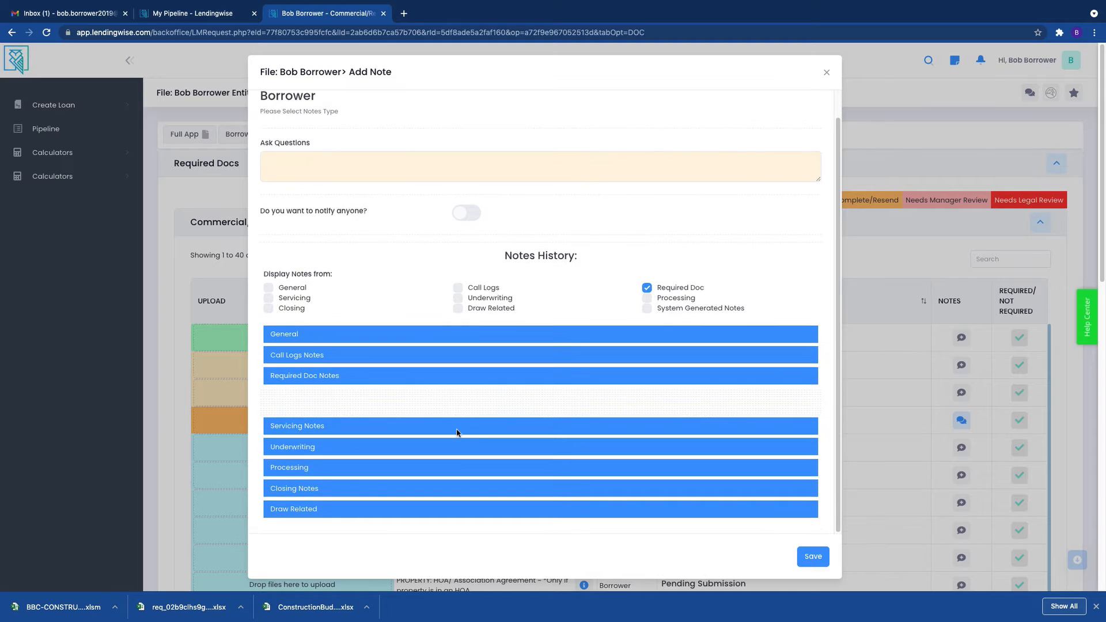
pyautogui.click(646, 288)
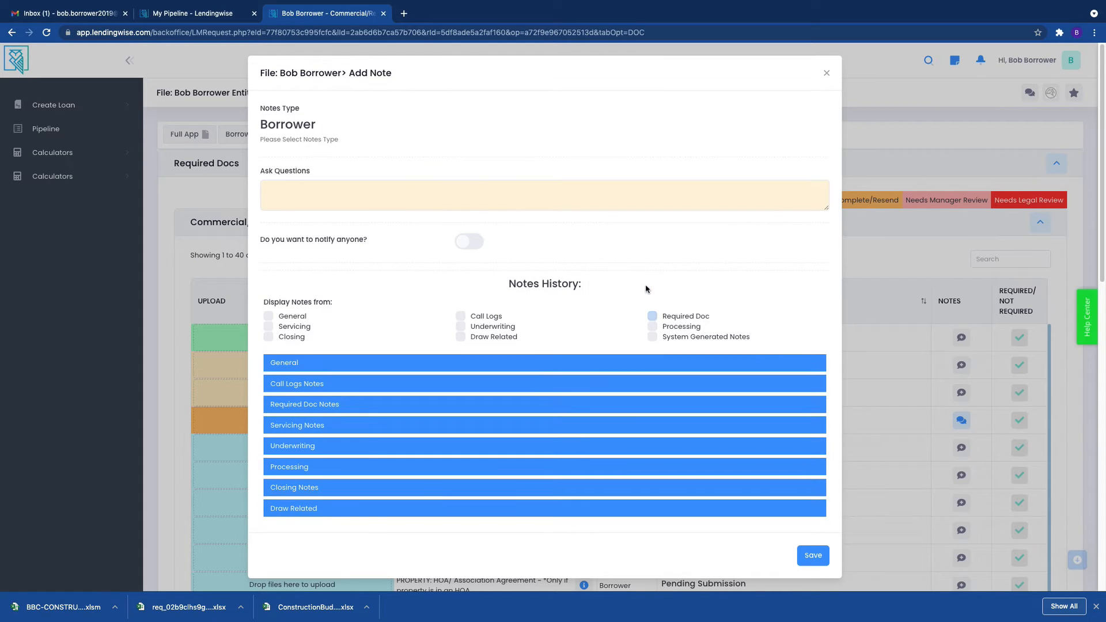
pyautogui.click(648, 316)
# Step: Read through the Required Doc notes in the notes history, then close the notes window
pyautogui.scroll(-2, 391, 432)
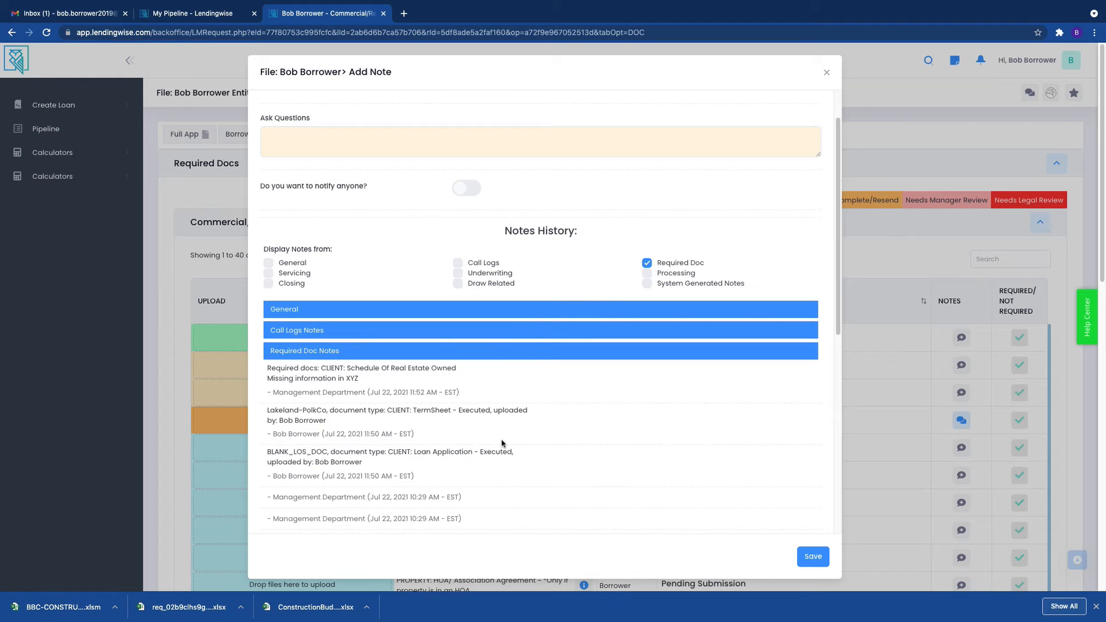
pyautogui.scroll(-3, 502, 443)
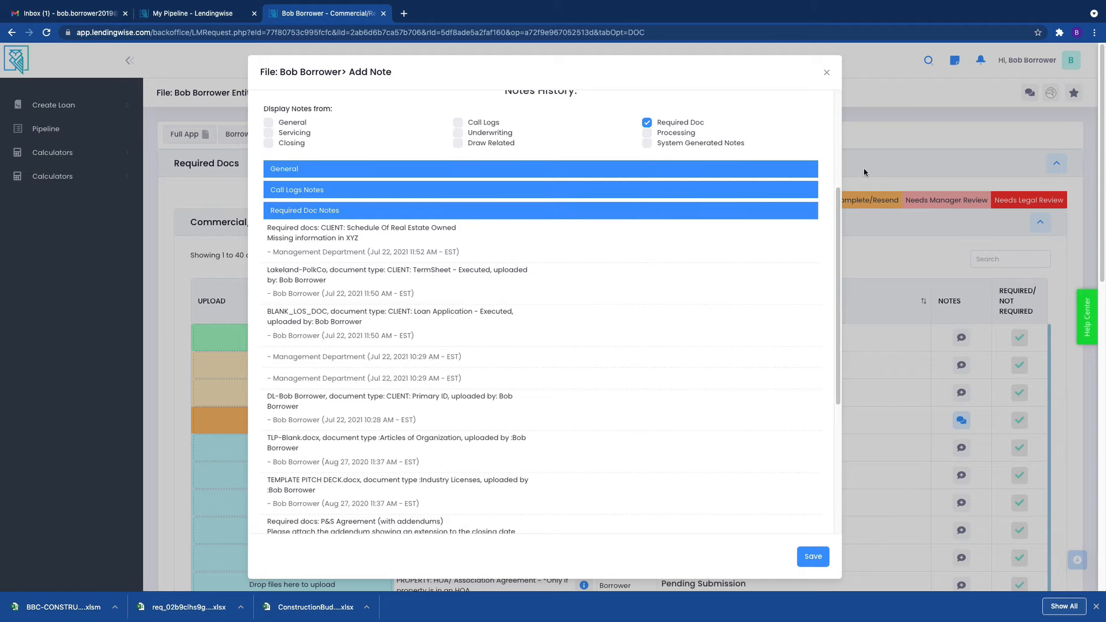
pyautogui.click(826, 76)
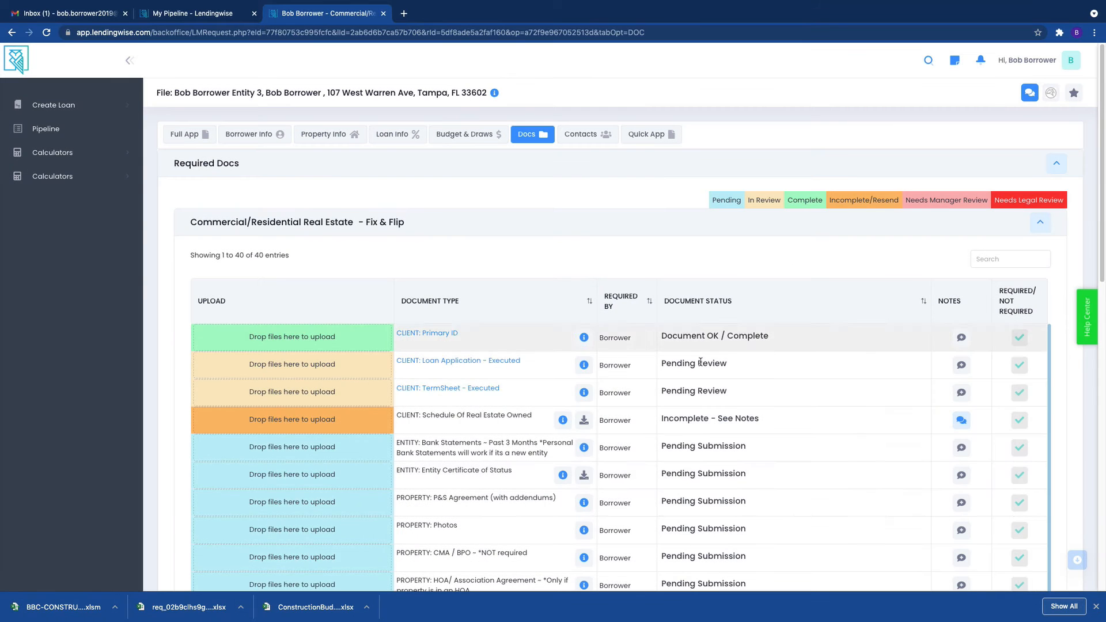
# Step: Look through the remaining required documents and the Uploaded Files, Documents list, then return to the client requirements
pyautogui.scroll(-5, 609, 489)
pyautogui.scroll(-5, 734, 265)
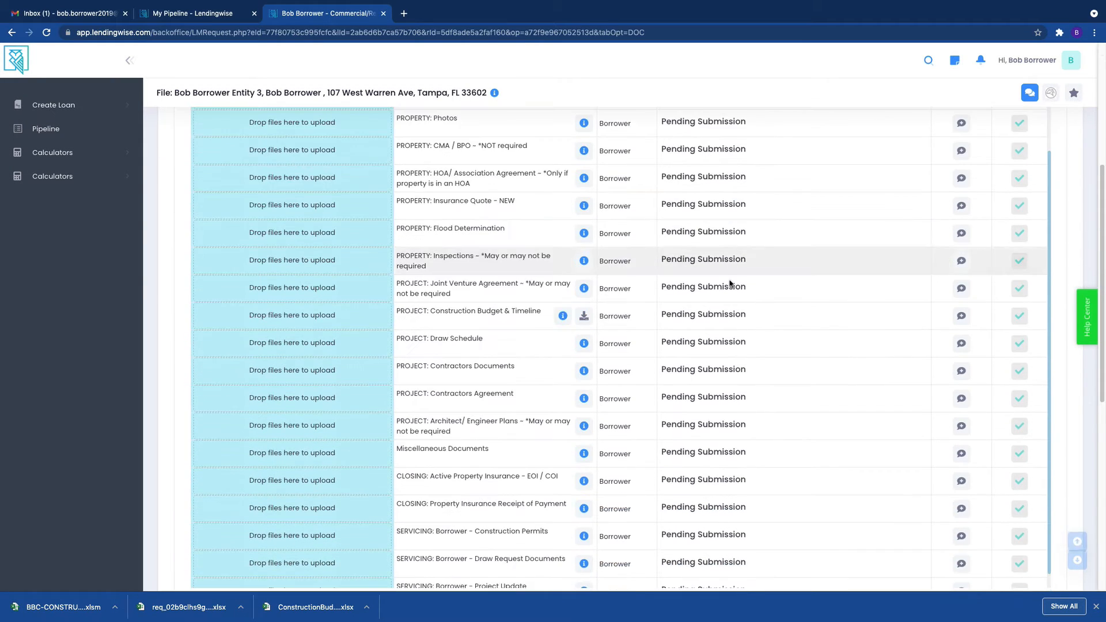
pyautogui.scroll(-5, 639, 440)
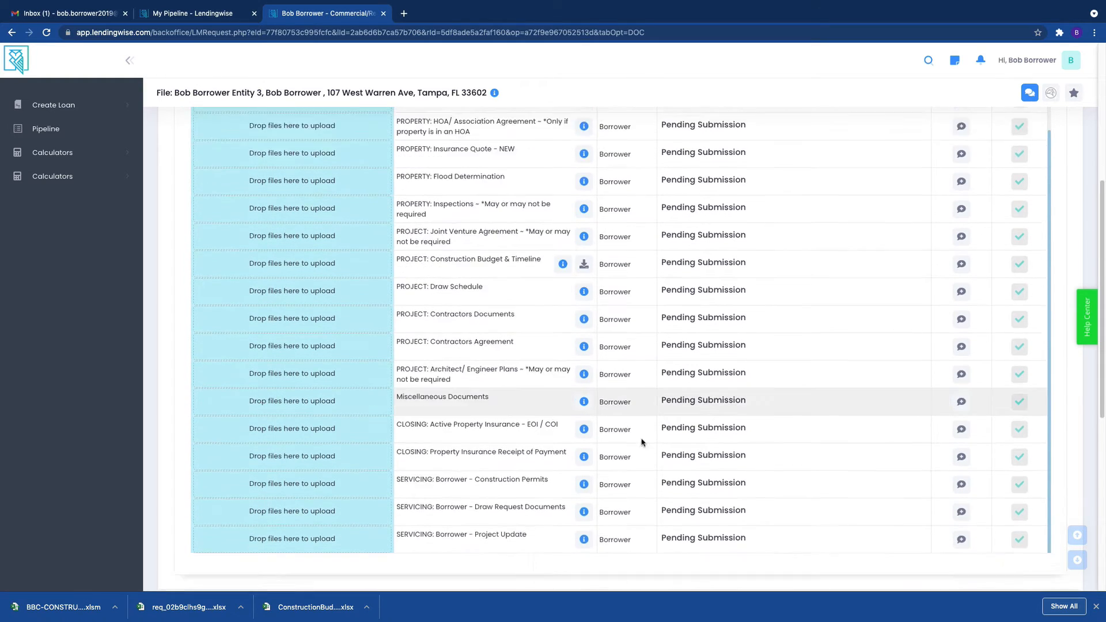
pyautogui.scroll(-3, 544, 468)
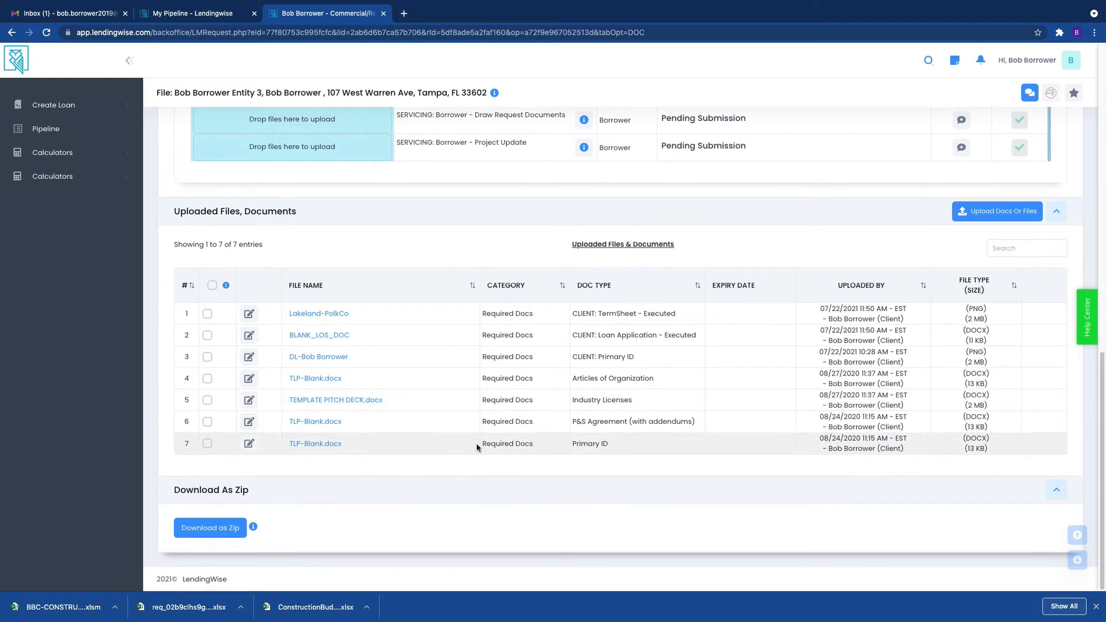
pyautogui.scroll(8, 475, 426)
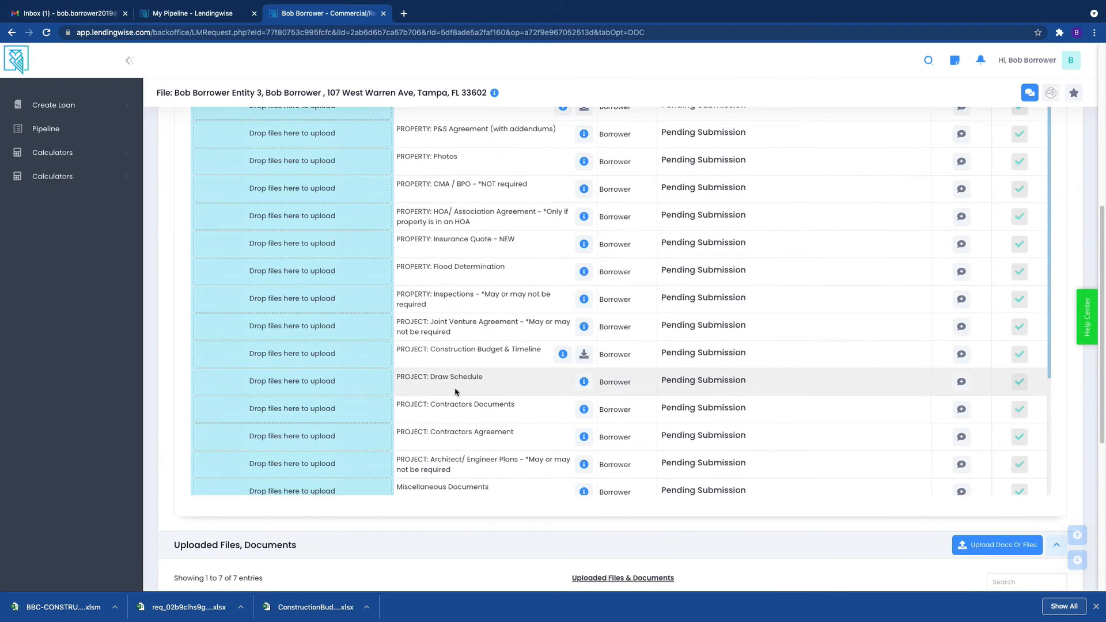
pyautogui.scroll(8, 455, 391)
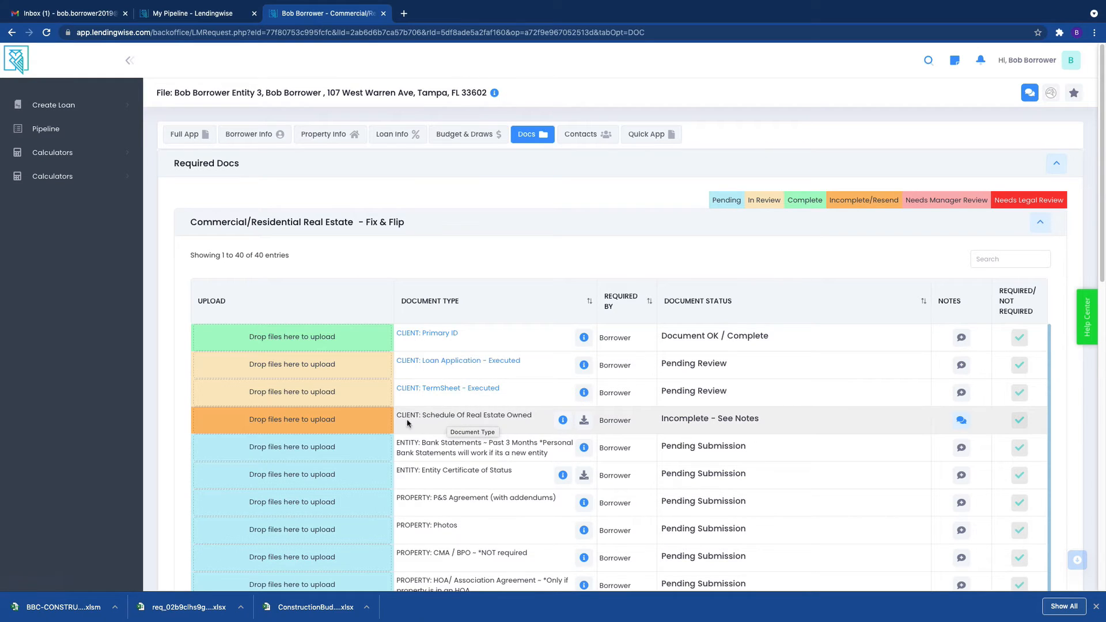
# Step: View the uploaded Lakeland-PolkCo file for the CLIENT: TermSheet - Executed requirement, then close it and its upload list
pyautogui.click(463, 392)
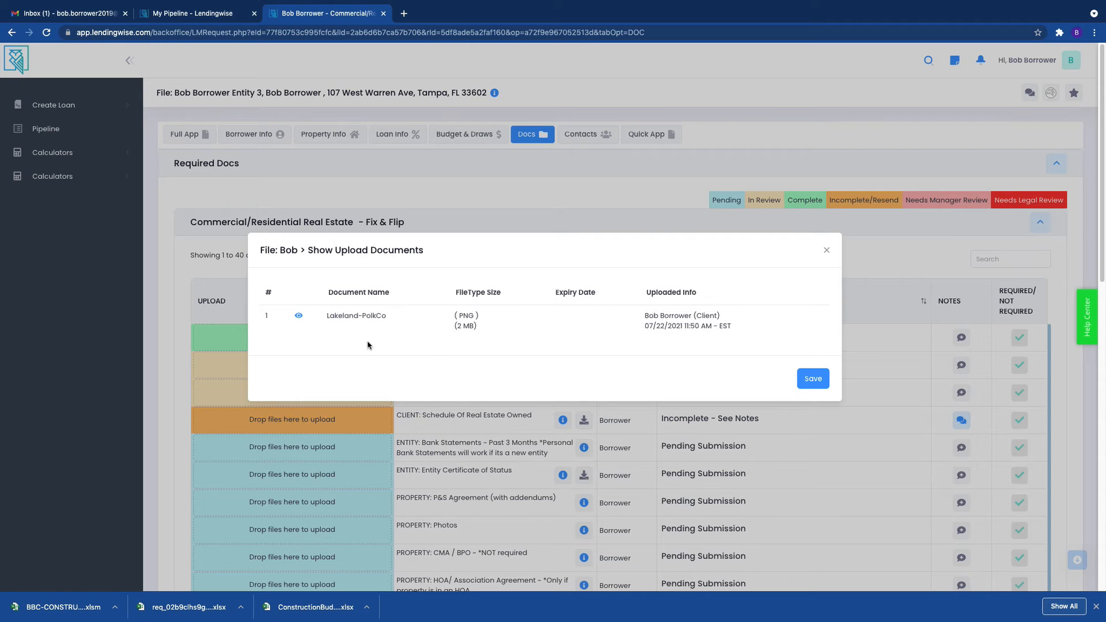
pyautogui.click(298, 317)
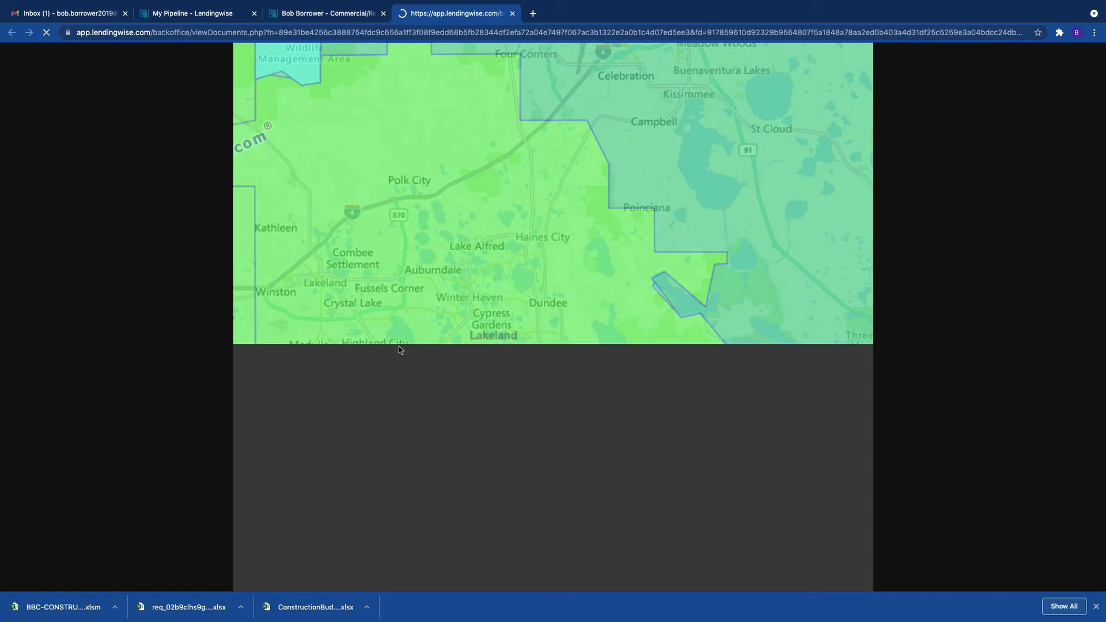
pyautogui.click(512, 13)
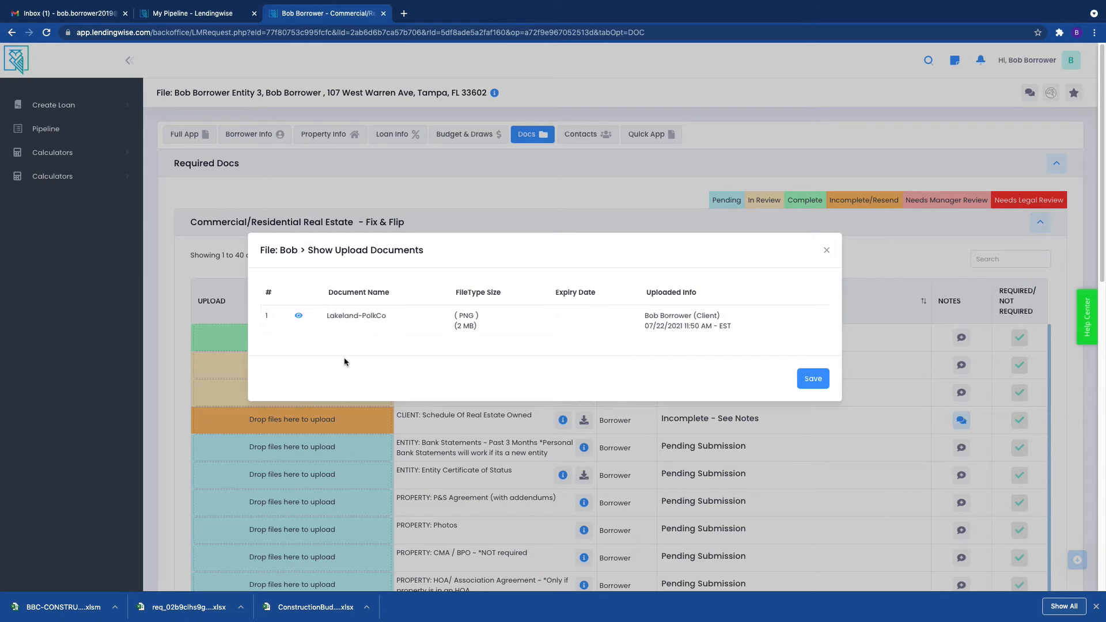
pyautogui.click(827, 250)
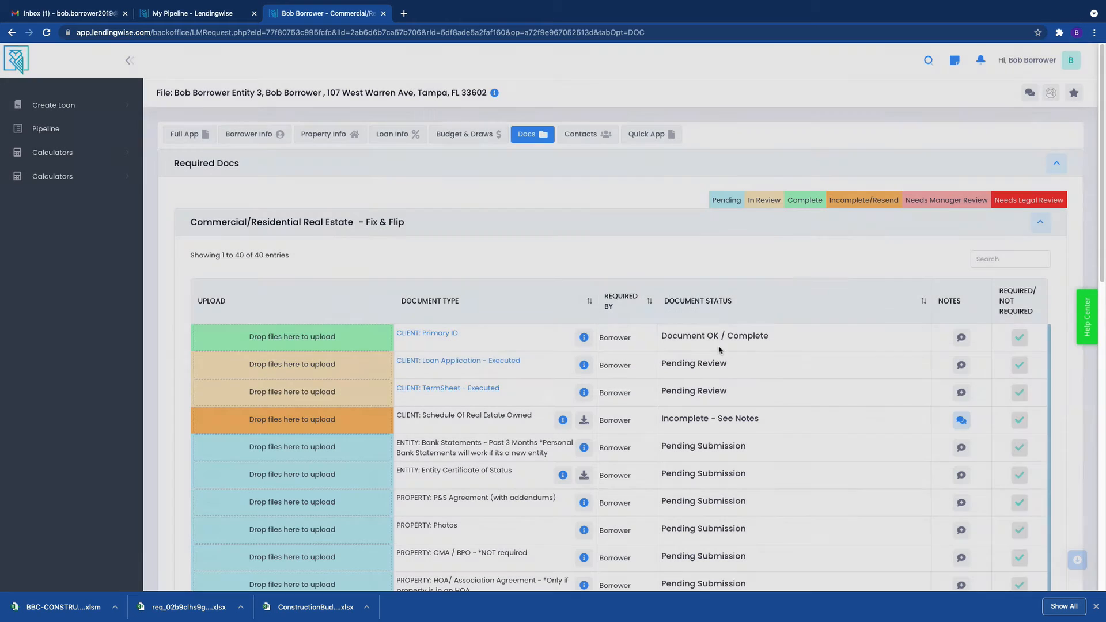
# Step: Download the uploaded BLANK_LOS_DOC file for the CLIENT: Loan Application - Executed requirement and close its upload list
pyautogui.click(466, 361)
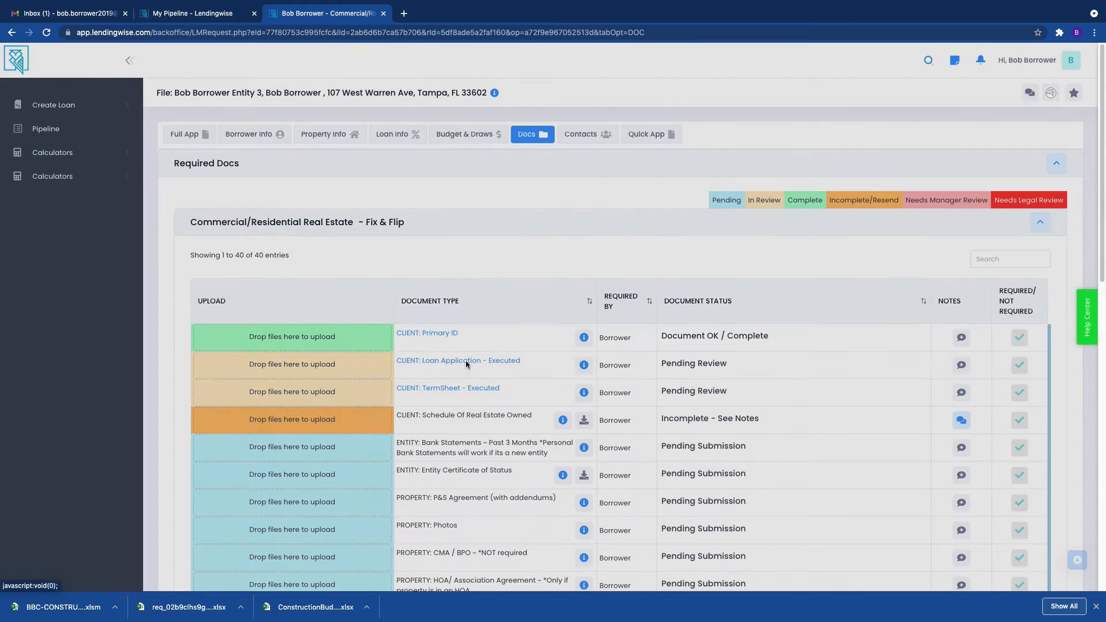
pyautogui.click(297, 318)
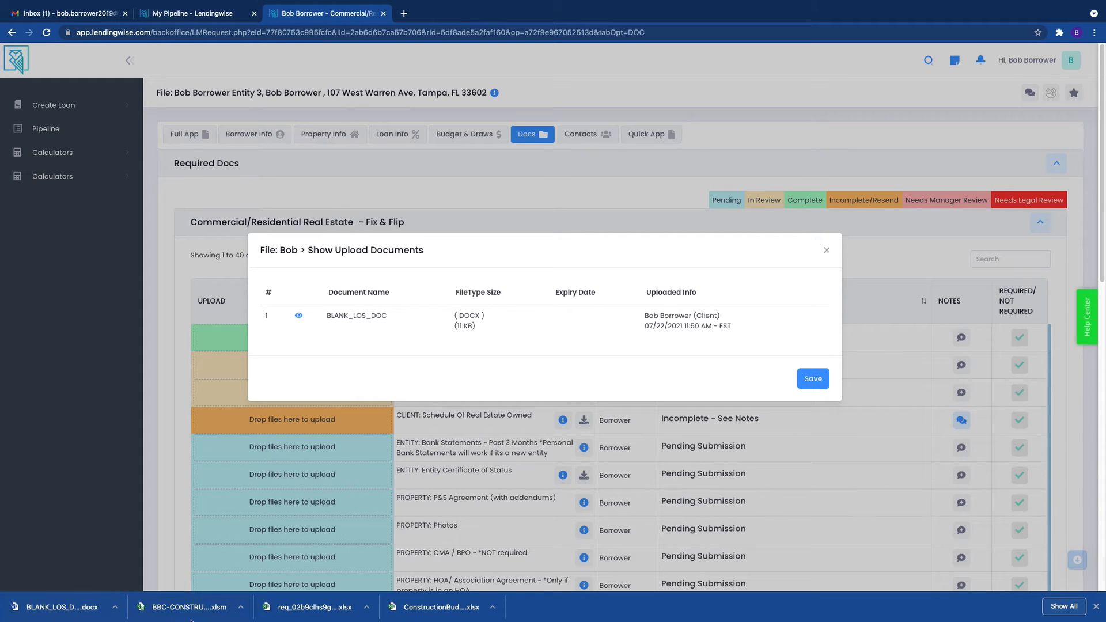
pyautogui.click(827, 251)
# Step: View the document info of the Lakeland-PolkCo file in the uploaded files list, then close it without changes
pyautogui.scroll(-3, 506, 442)
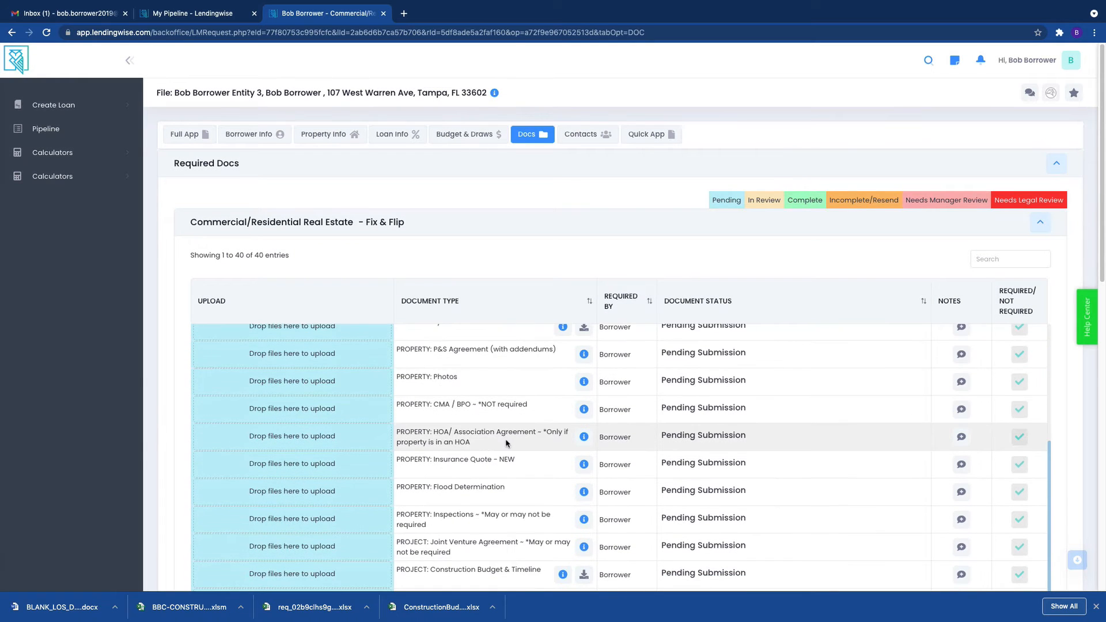
pyautogui.scroll(3, 506, 440)
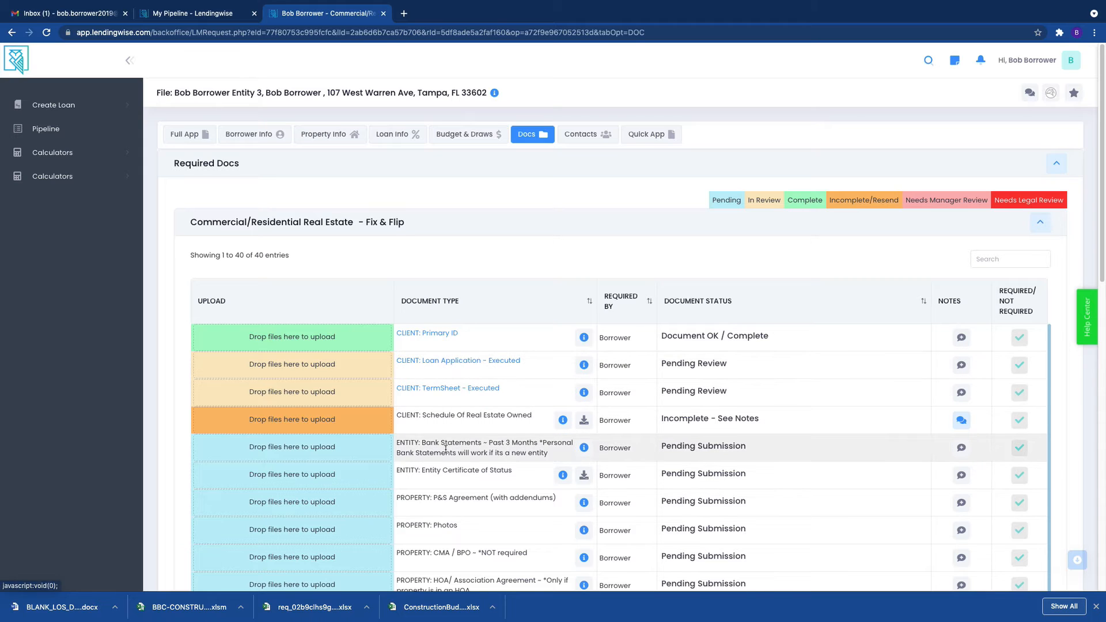
pyautogui.scroll(-15, 445, 449)
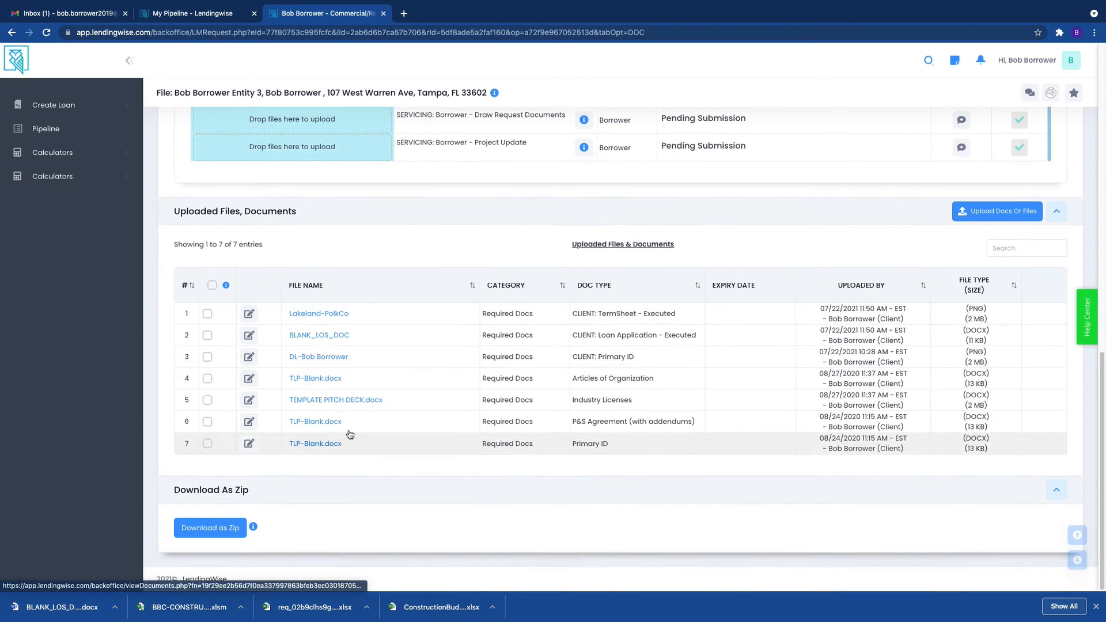
pyautogui.scroll(1, 374, 403)
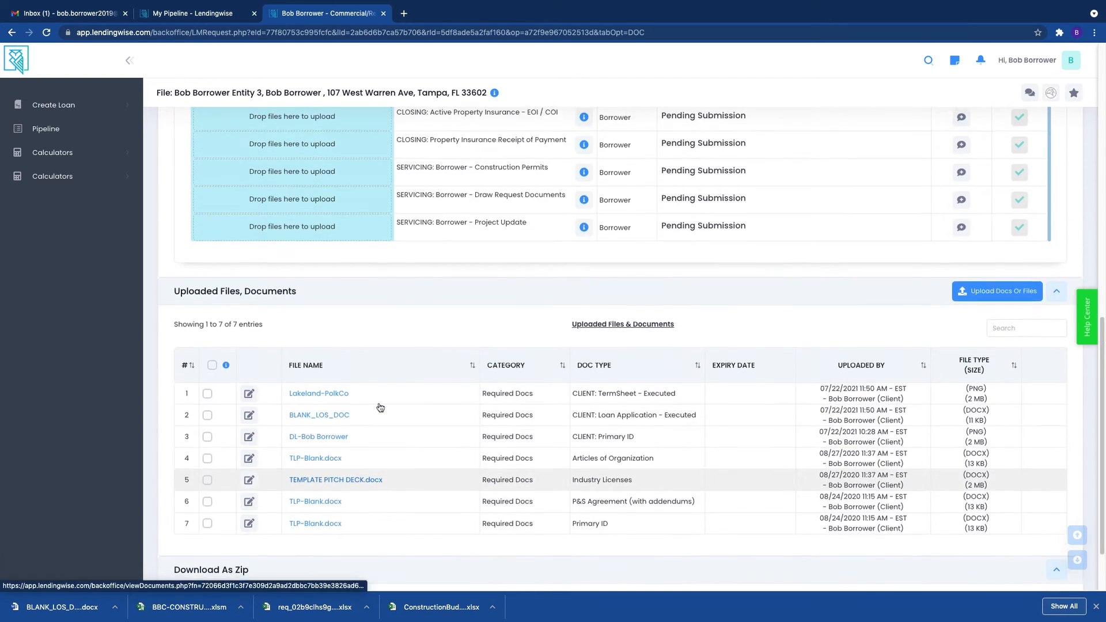
pyautogui.scroll(-1, 380, 408)
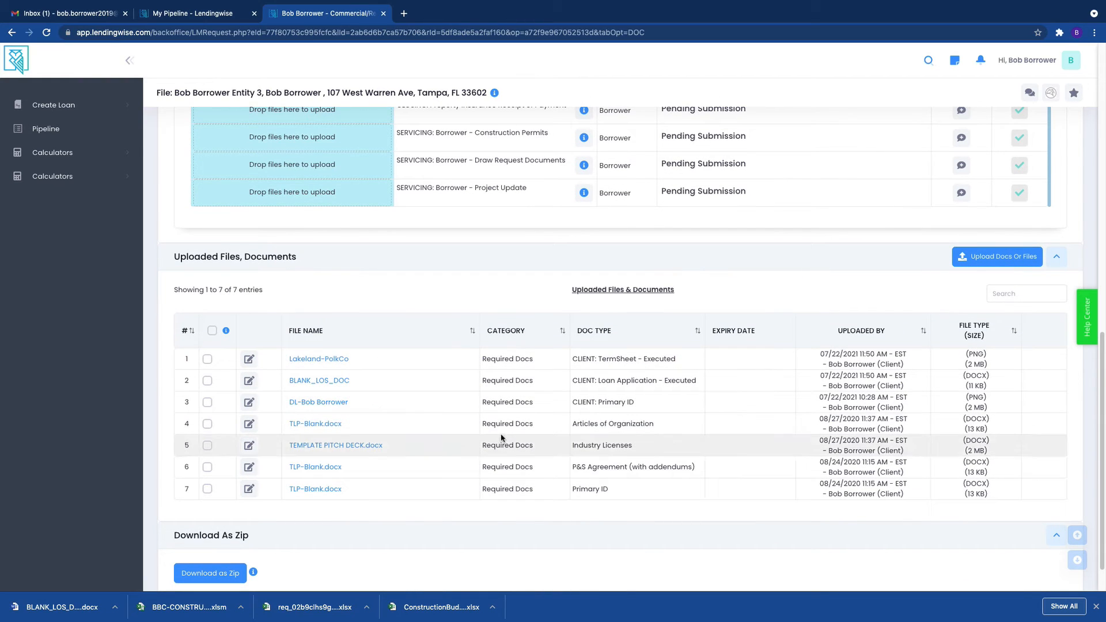
pyautogui.click(250, 361)
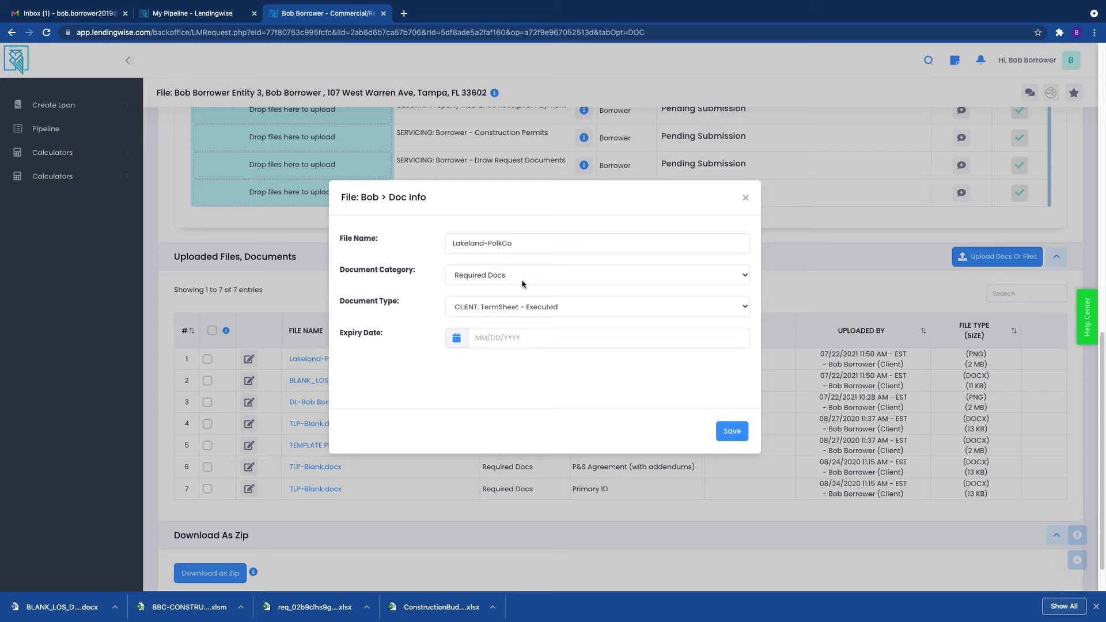
pyautogui.click(745, 198)
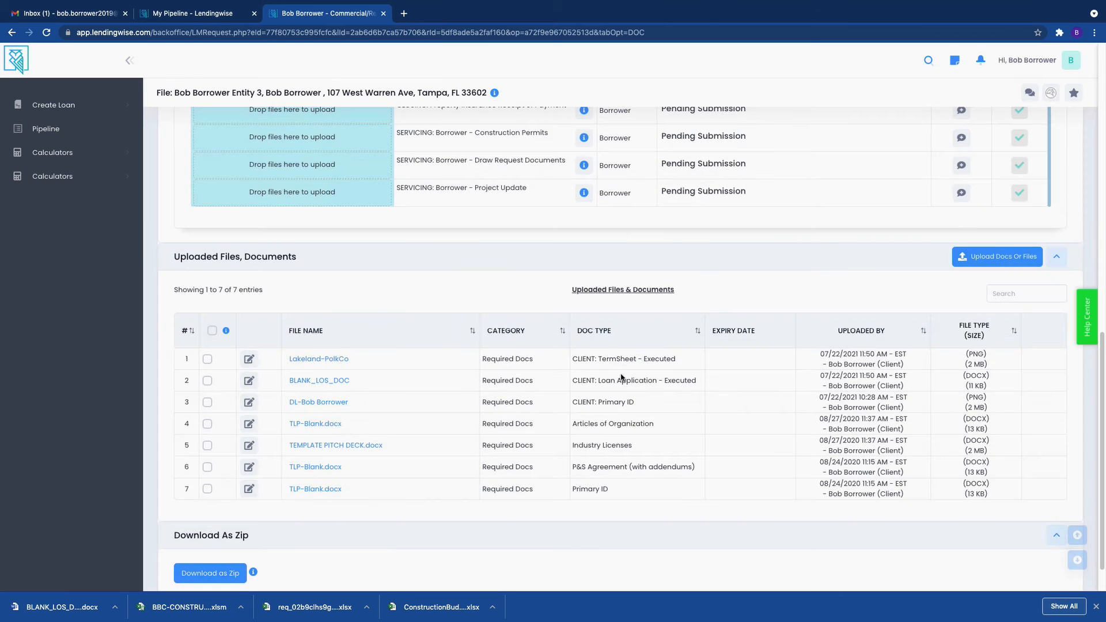
# Step: Download the uploaded Lakeland-PolkCo, BLANK_LOS_DOC, Articles of Organization TLP-Blank.docx and TEMPLATE PITCH DECK.docx files together as a zip
pyautogui.scroll(10, 655, 480)
pyautogui.scroll(-20, 655, 481)
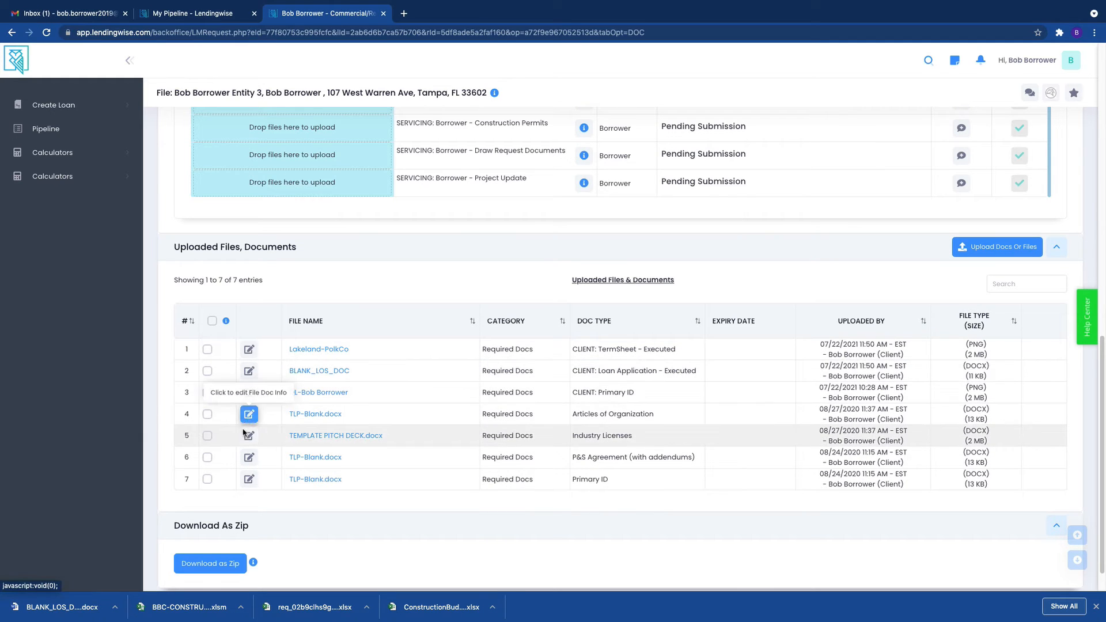
pyautogui.click(207, 350)
pyautogui.click(208, 371)
pyautogui.click(208, 414)
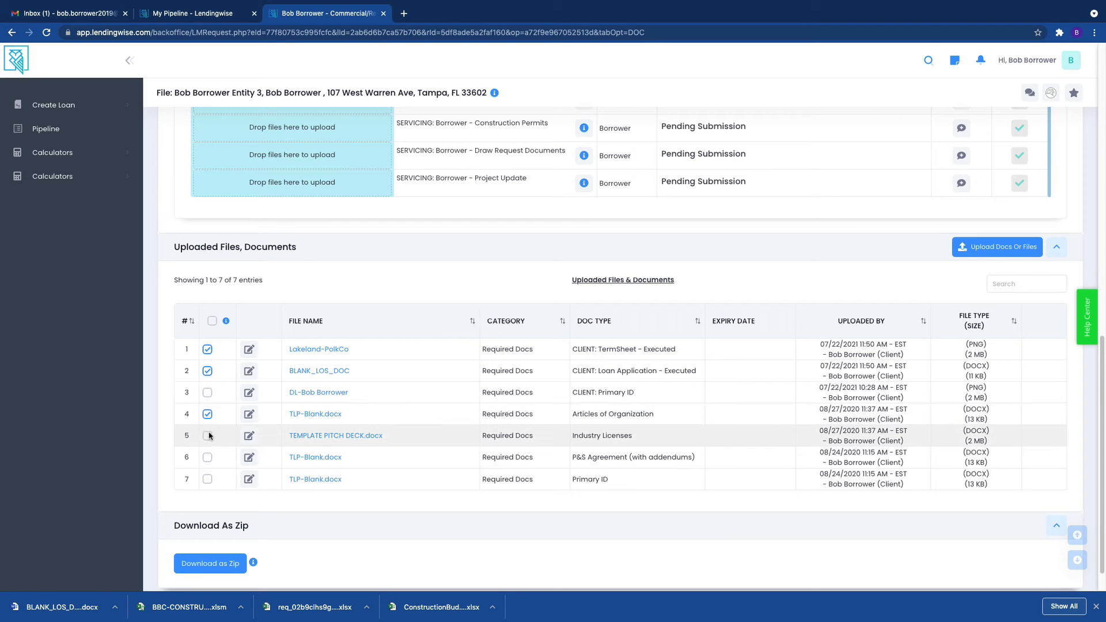
pyautogui.click(208, 436)
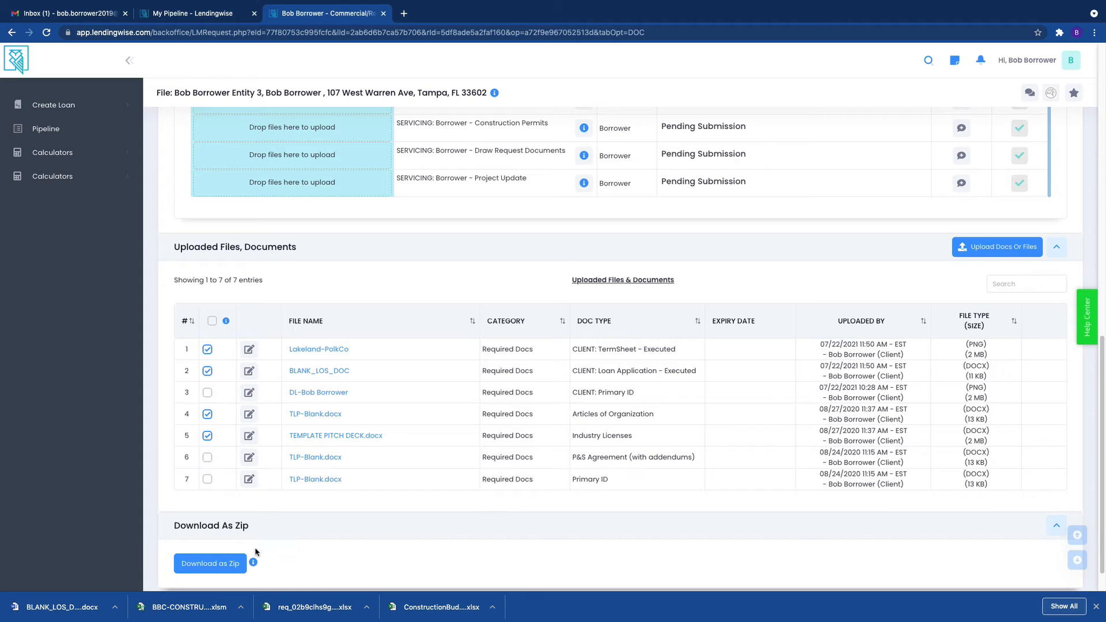
pyautogui.click(217, 564)
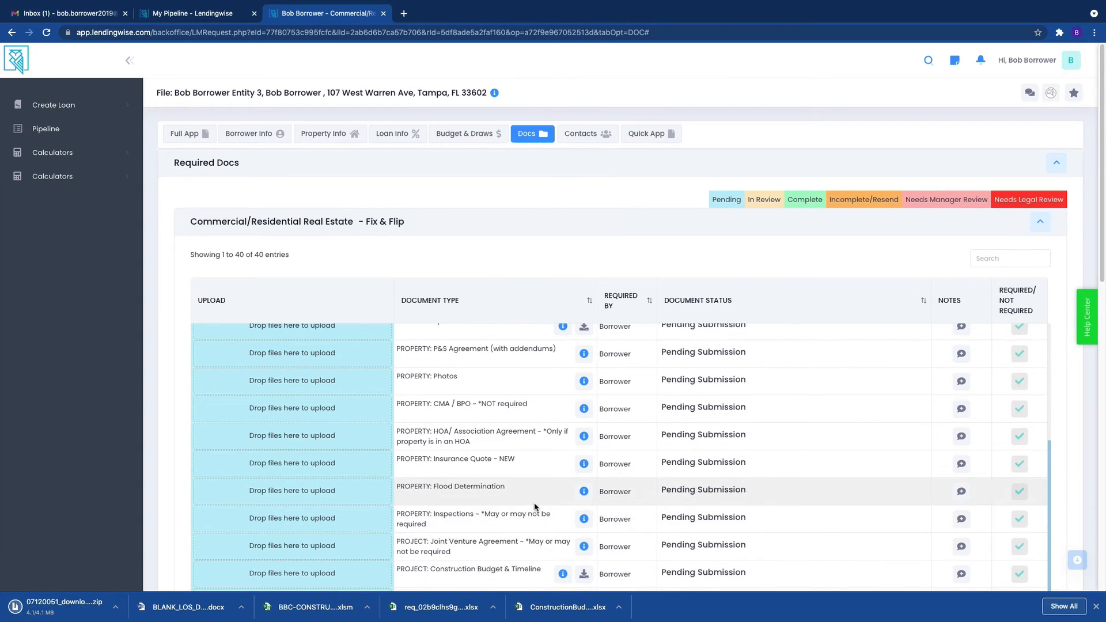
pyautogui.scroll(-1, 534, 506)
pyautogui.scroll(-10, 535, 507)
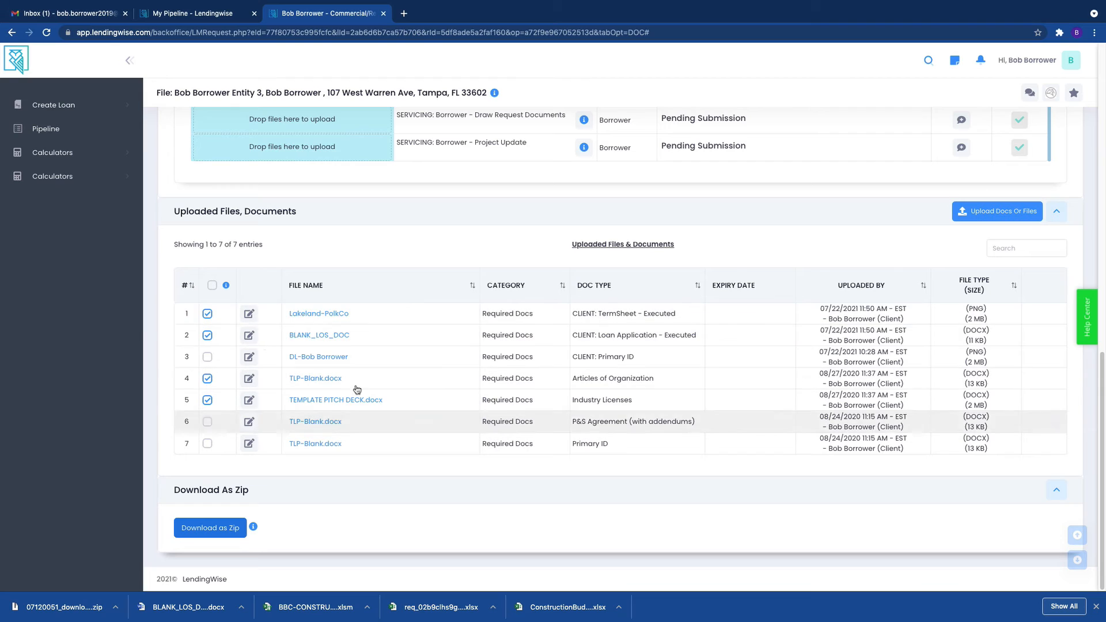
# Step: Deselect the Lakeland-PolkCo, BLANK_LOS_DOC, Articles of Organization TLP-Blank.docx and TEMPLATE PITCH DECK.docx files in the uploaded files list
pyautogui.click(207, 314)
pyautogui.click(207, 335)
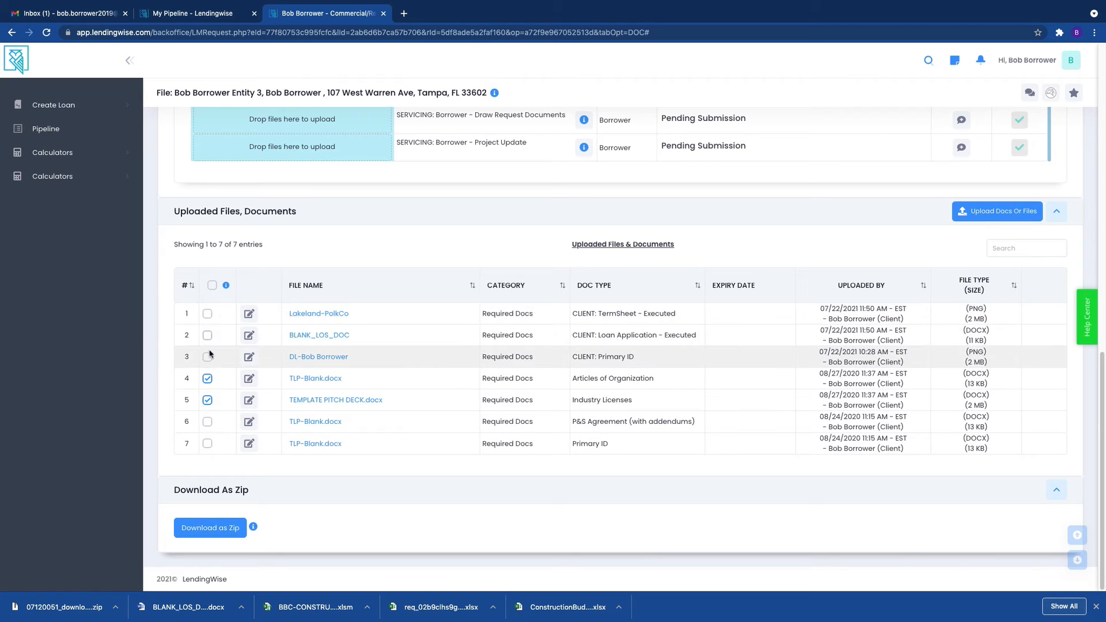
pyautogui.click(207, 378)
pyautogui.click(207, 400)
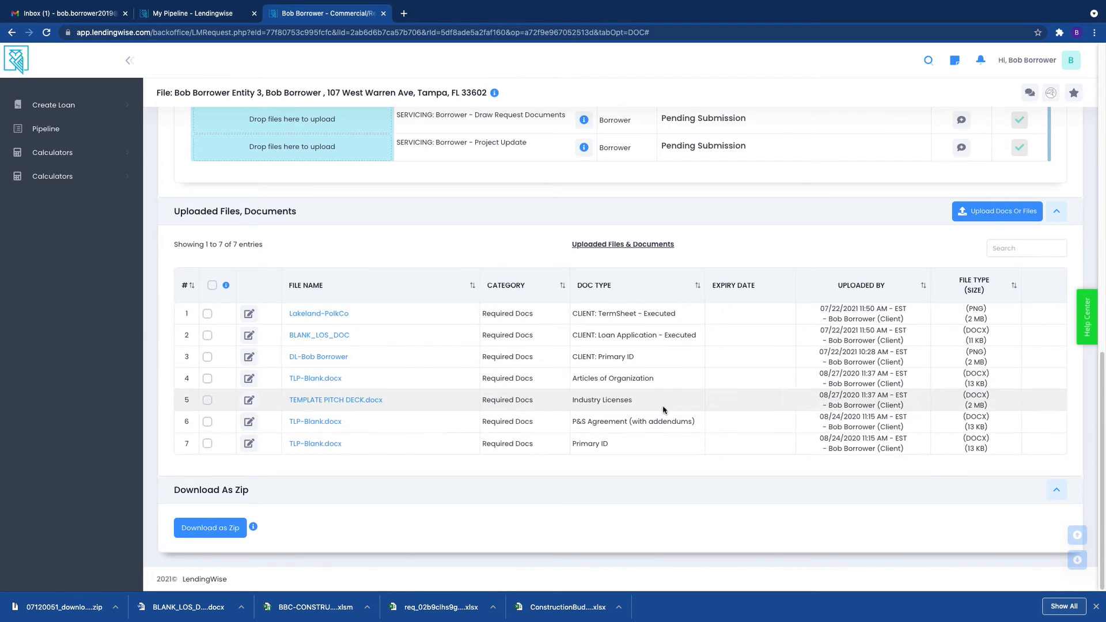
# Step: Start a new document upload with the Required Documents category and the ENTITY: 1st Meeting Minutes document type
pyautogui.scroll(10, 782, 348)
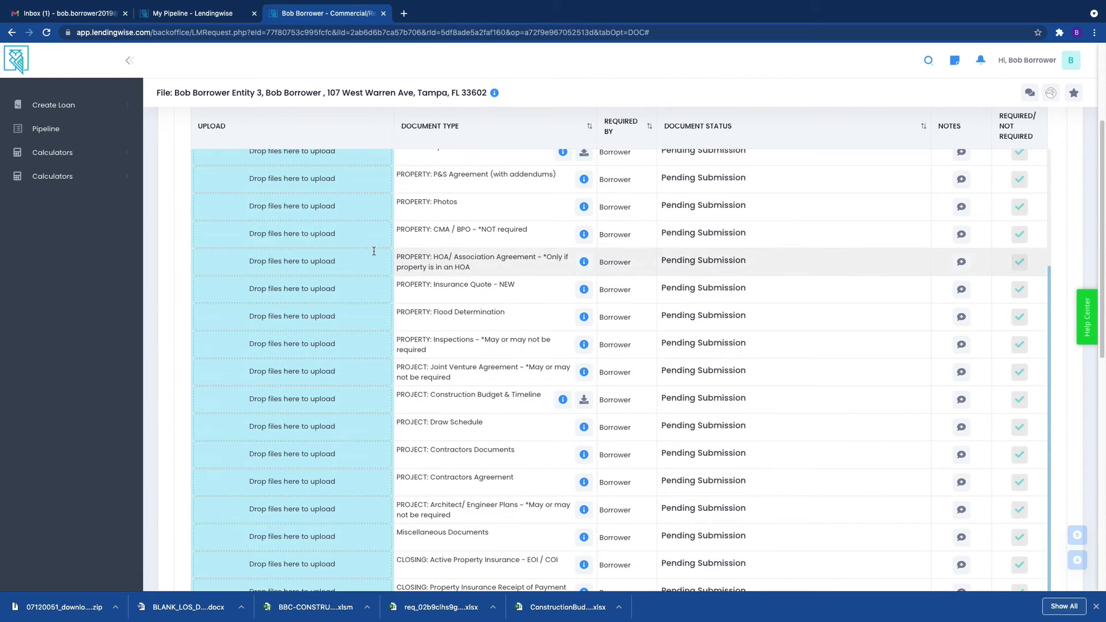
pyautogui.scroll(3, 307, 297)
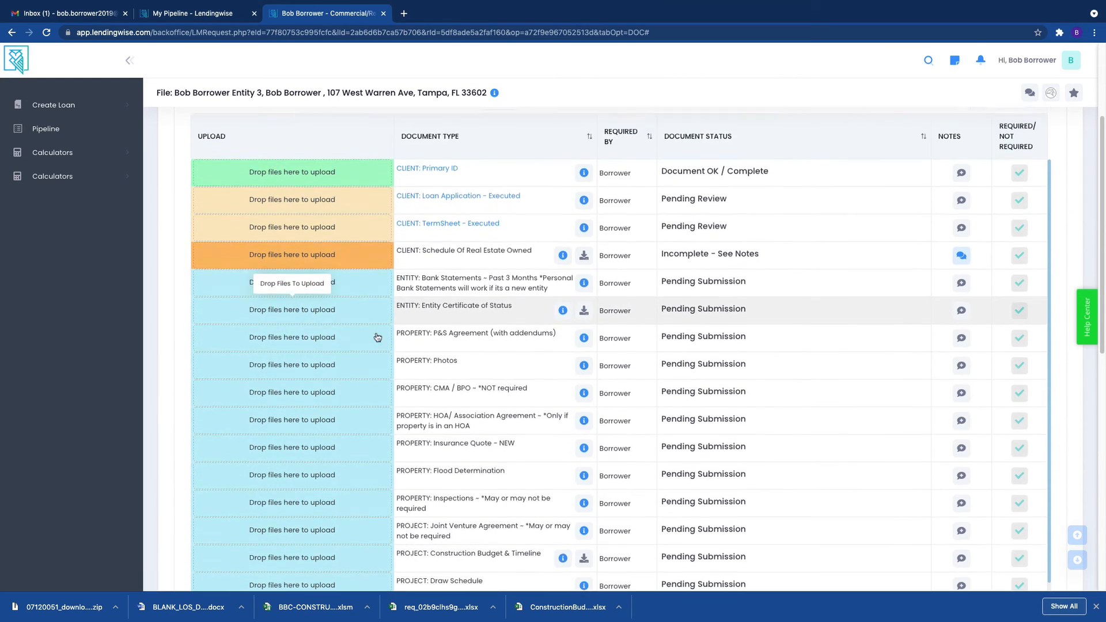
pyautogui.scroll(3, 375, 339)
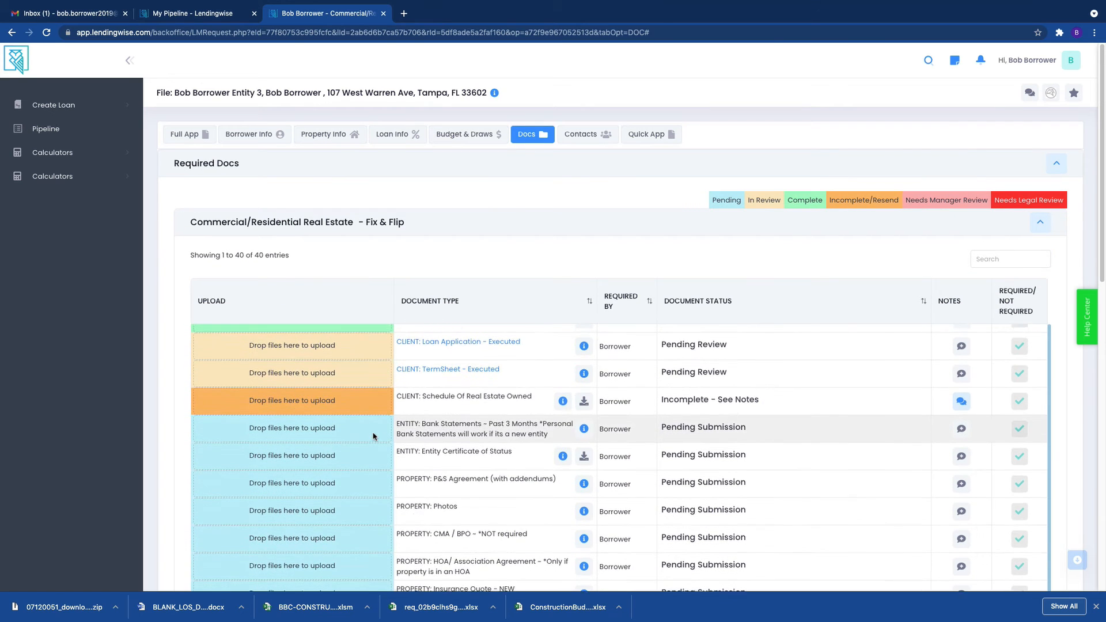
pyautogui.scroll(-3, 507, 466)
pyautogui.scroll(-5, 785, 513)
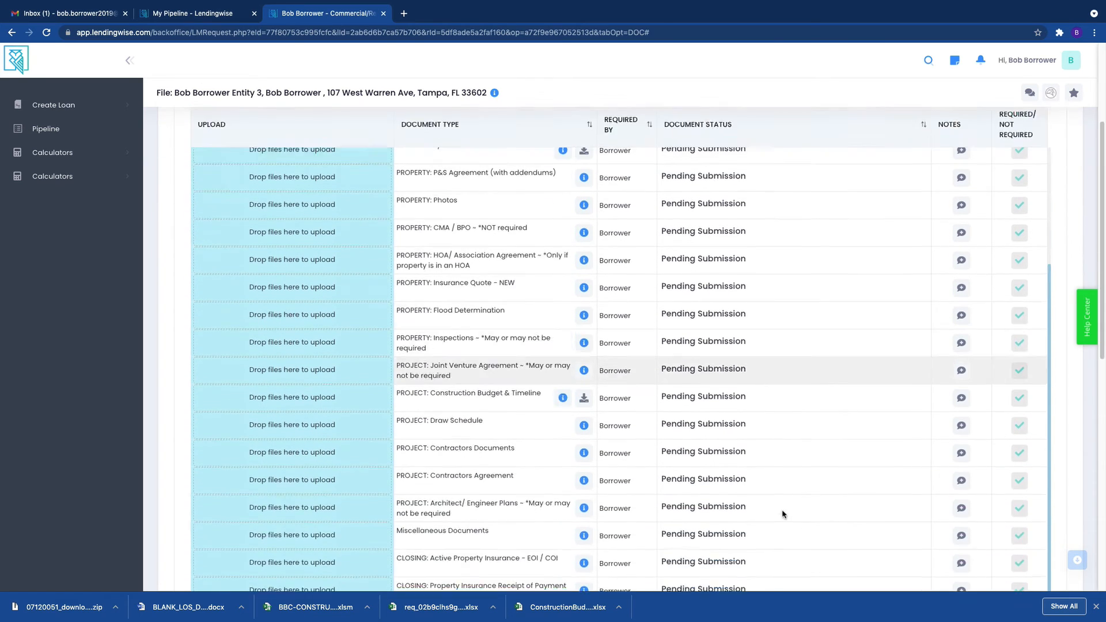
pyautogui.click(974, 268)
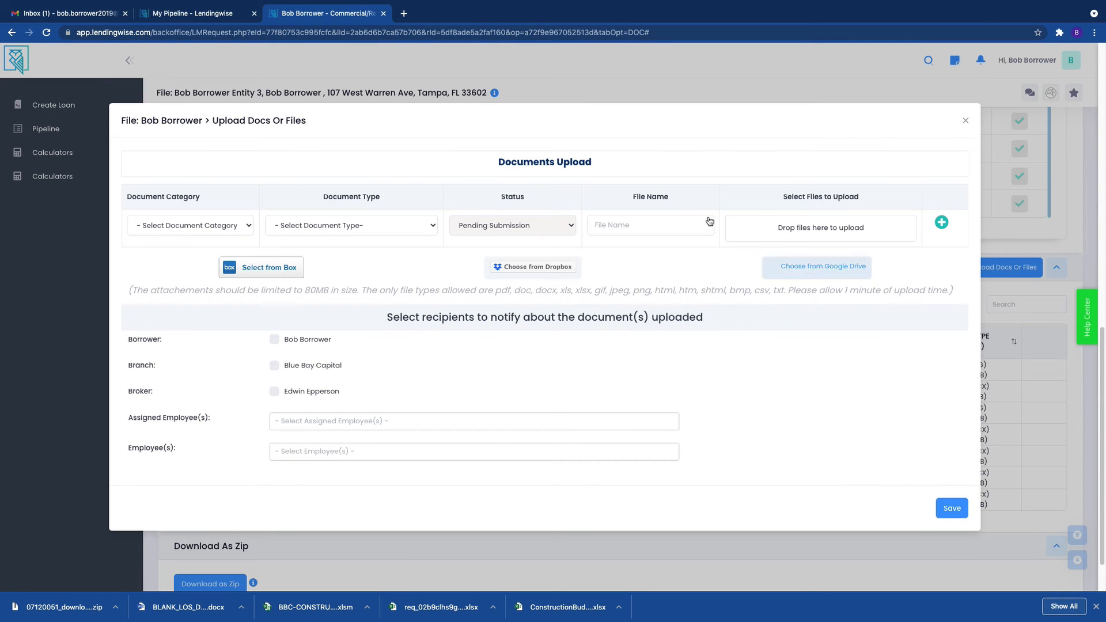
pyautogui.click(202, 227)
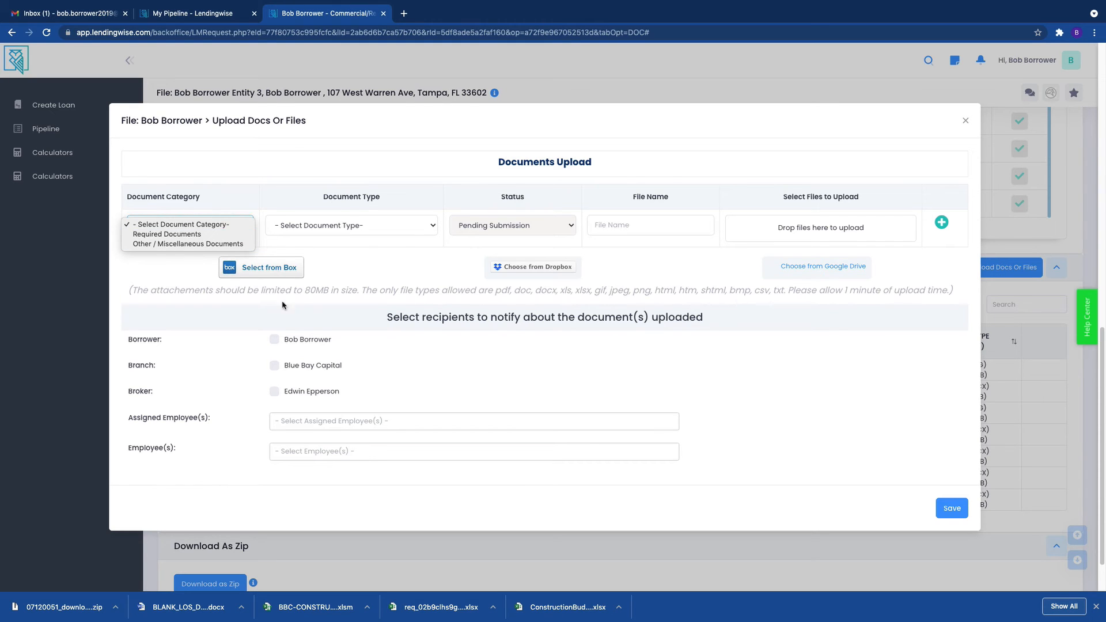
pyautogui.click(395, 271)
pyautogui.click(211, 228)
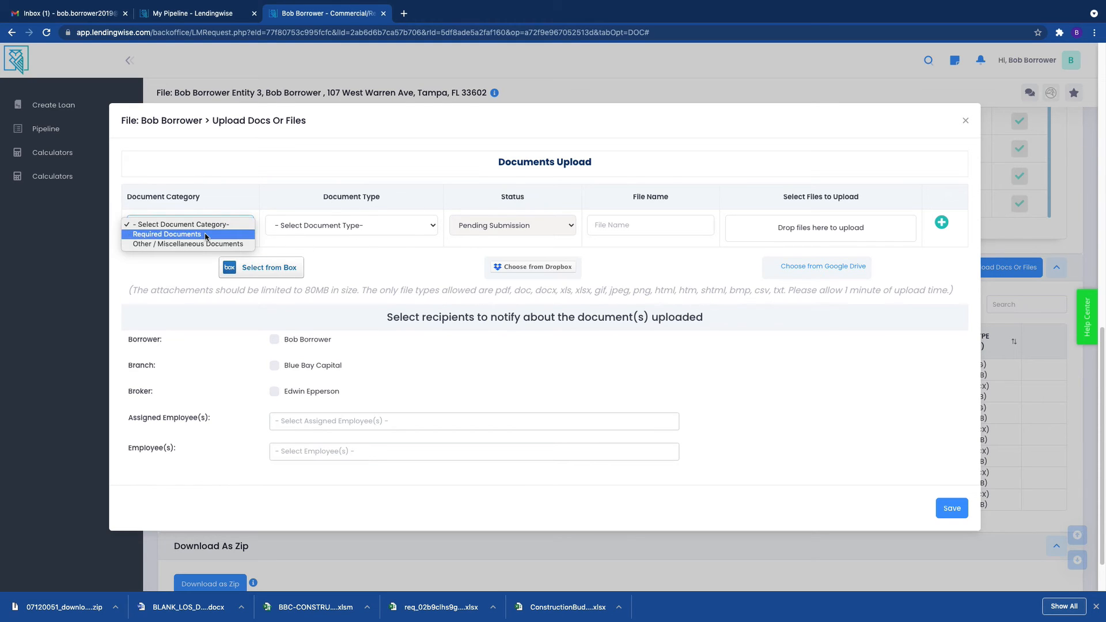
pyautogui.click(172, 236)
pyautogui.click(328, 226)
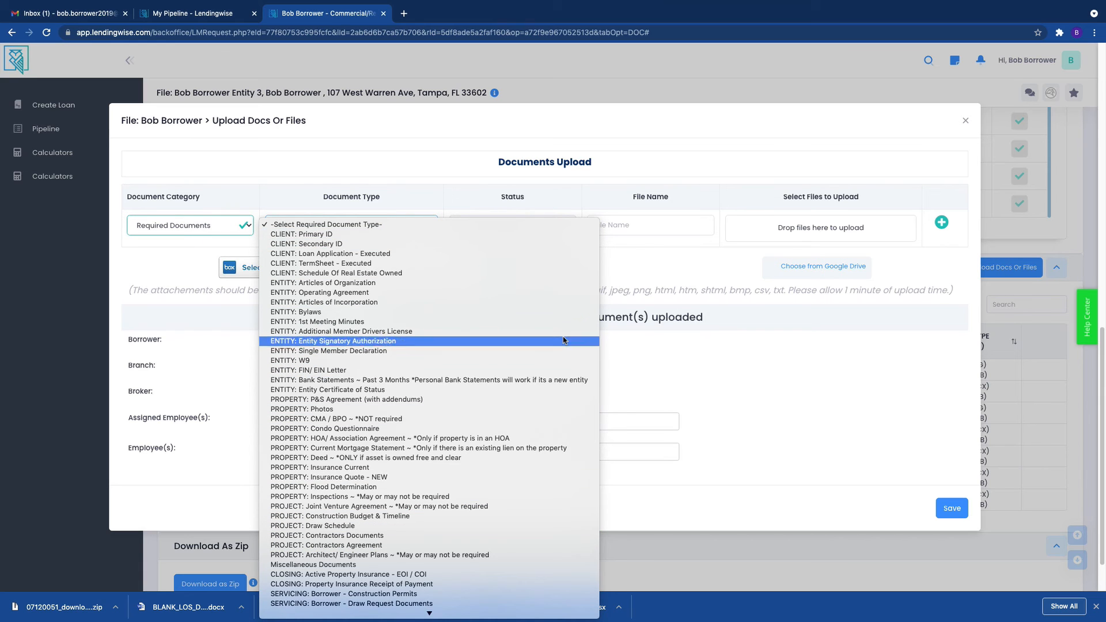
pyautogui.click(538, 323)
# Step: Open the file chooser for the 1st Meeting Minutes upload, then cancel it and close the upload form without saving
pyautogui.click(653, 227)
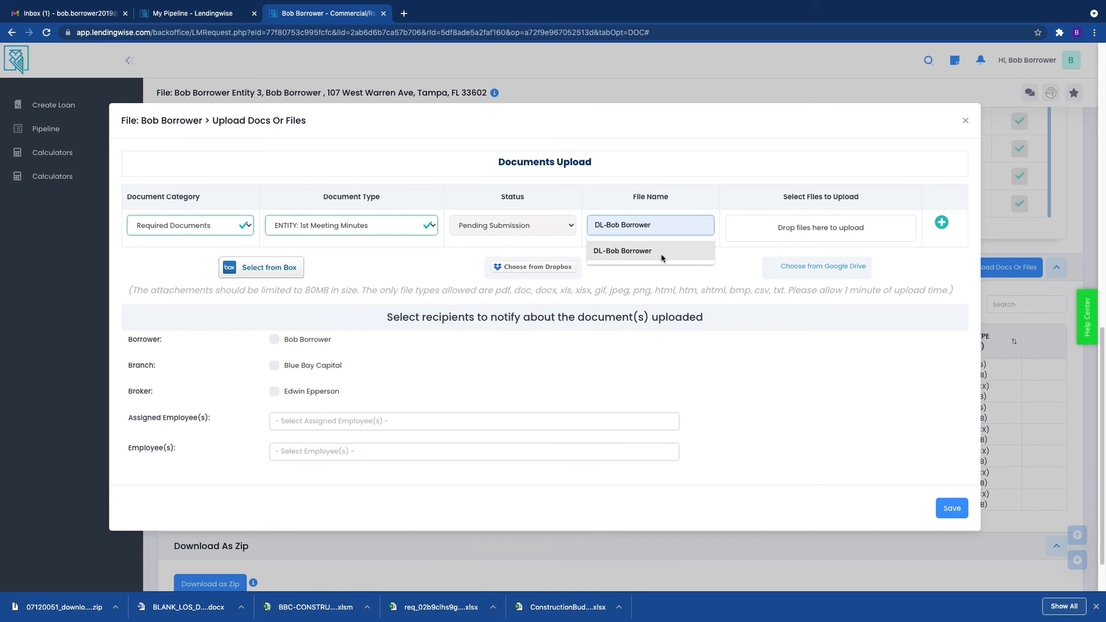
pyautogui.click(682, 268)
pyautogui.click(830, 233)
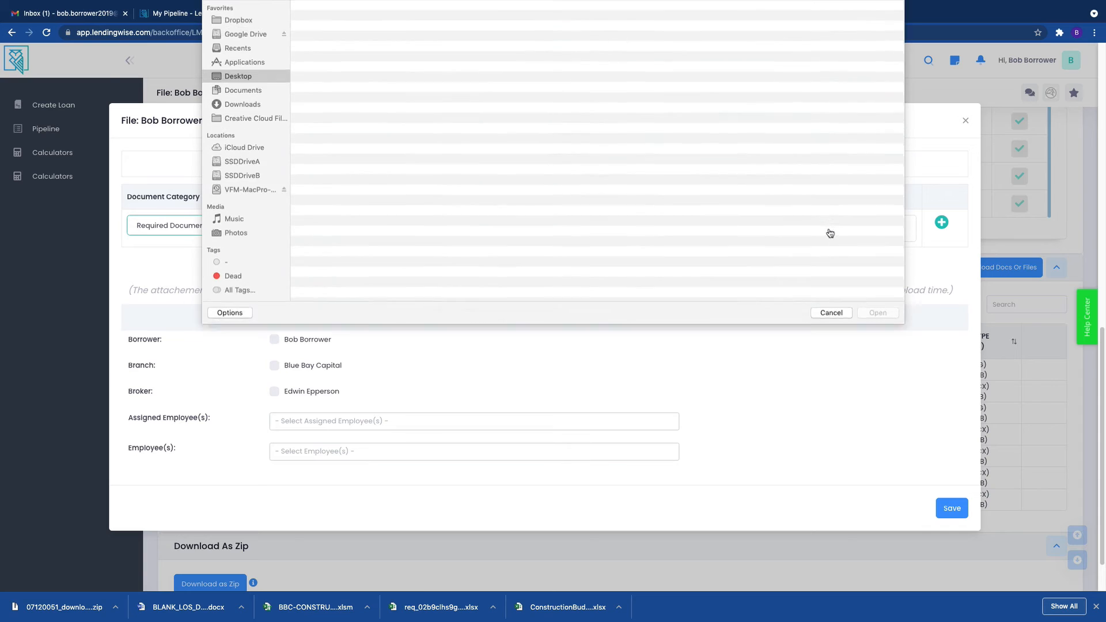
pyautogui.click(830, 336)
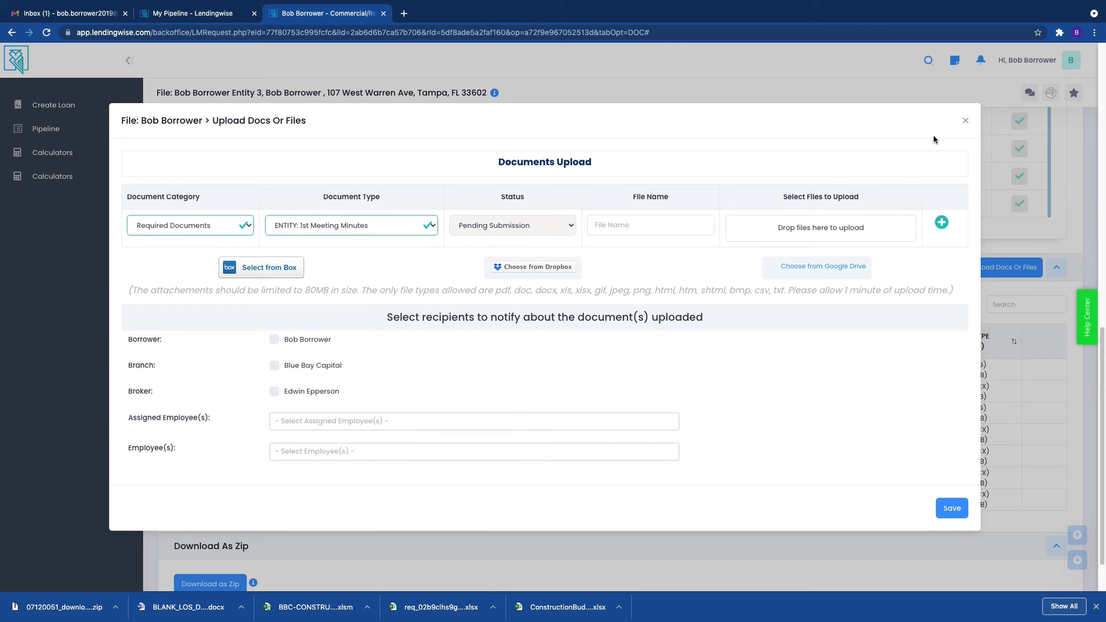
pyautogui.click(965, 121)
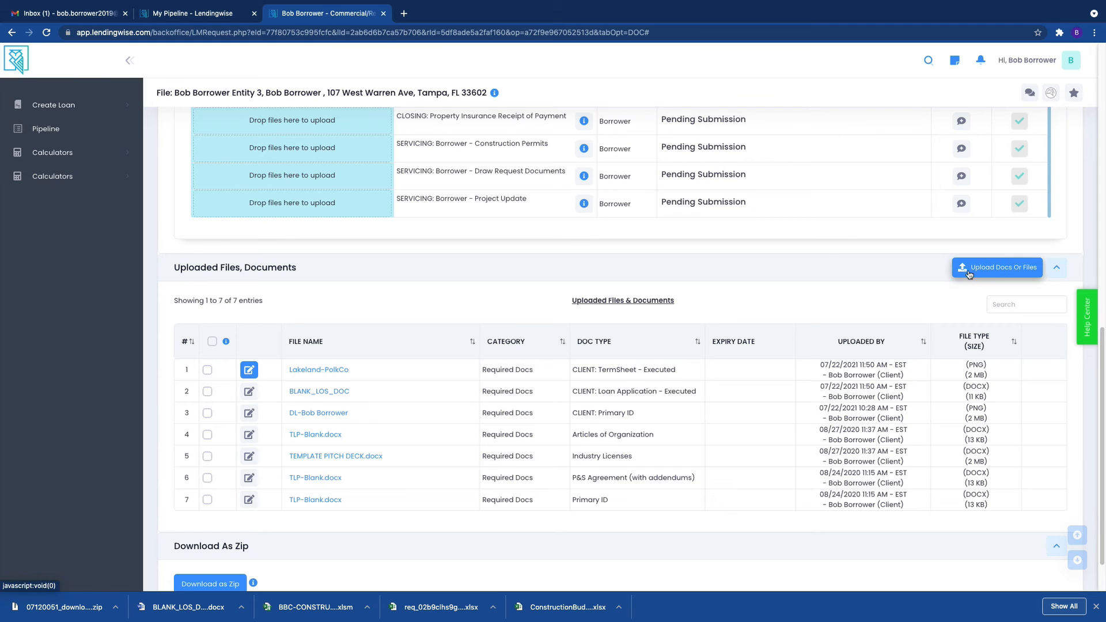
pyautogui.scroll(5, 452, 306)
pyautogui.scroll(3, 438, 331)
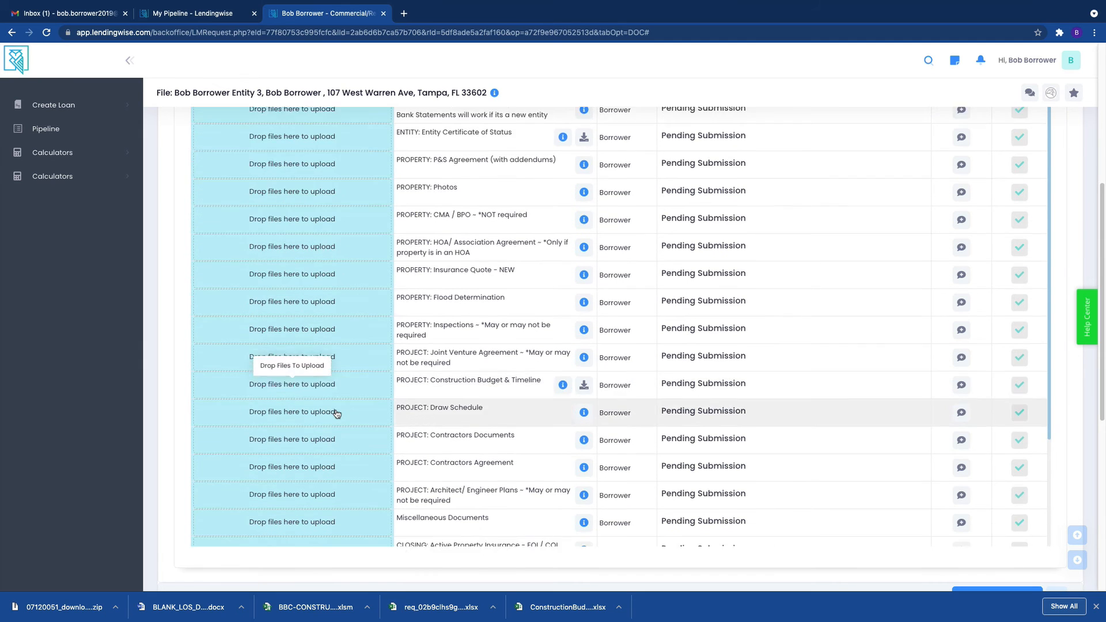
pyautogui.scroll(-3, 339, 413)
pyautogui.scroll(-7, 340, 417)
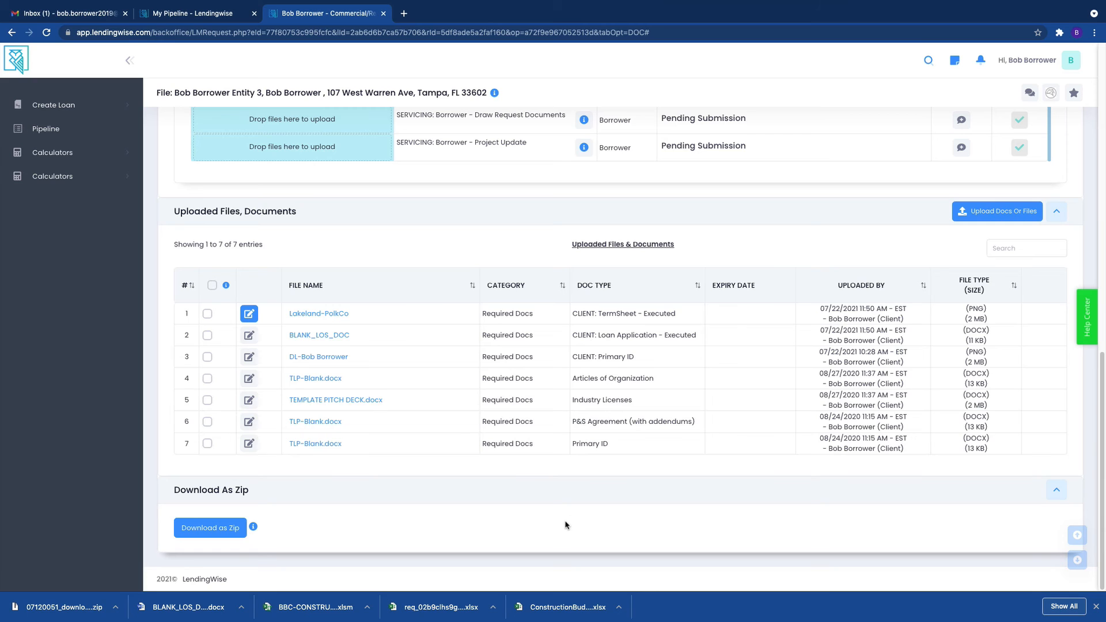
pyautogui.scroll(10, 563, 521)
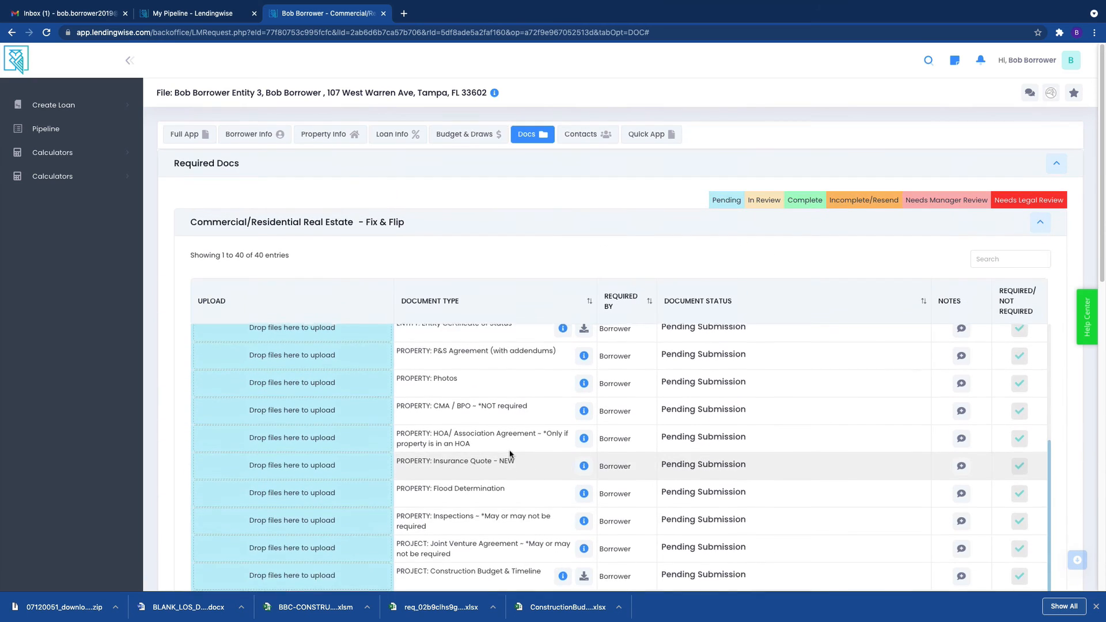
pyautogui.scroll(3, 522, 467)
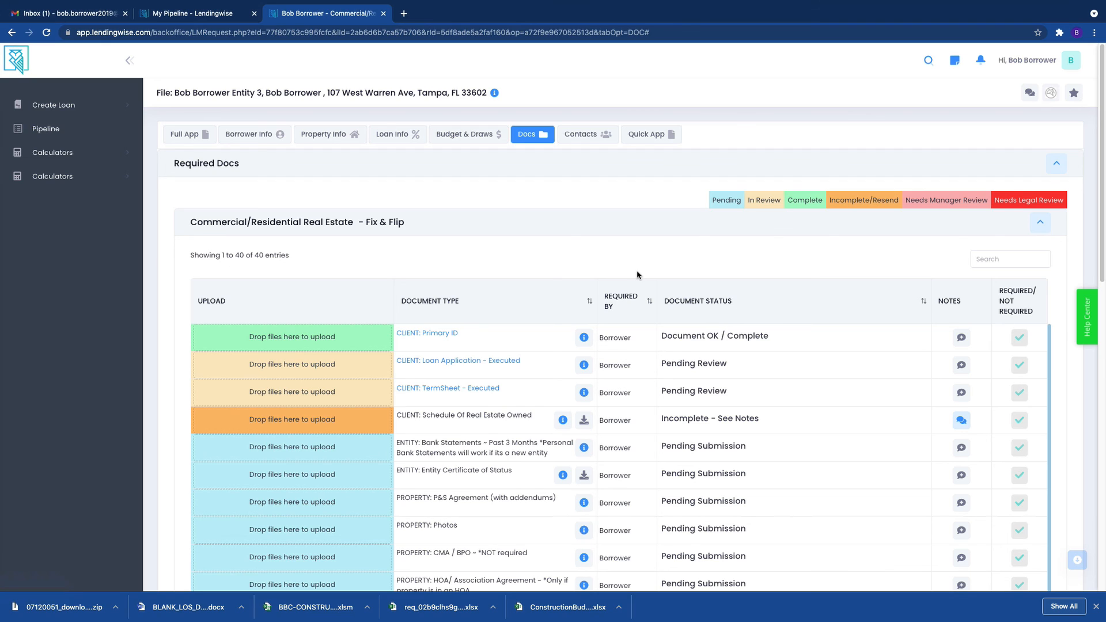
# Step: Expand the Create Loan options
pyautogui.click(94, 109)
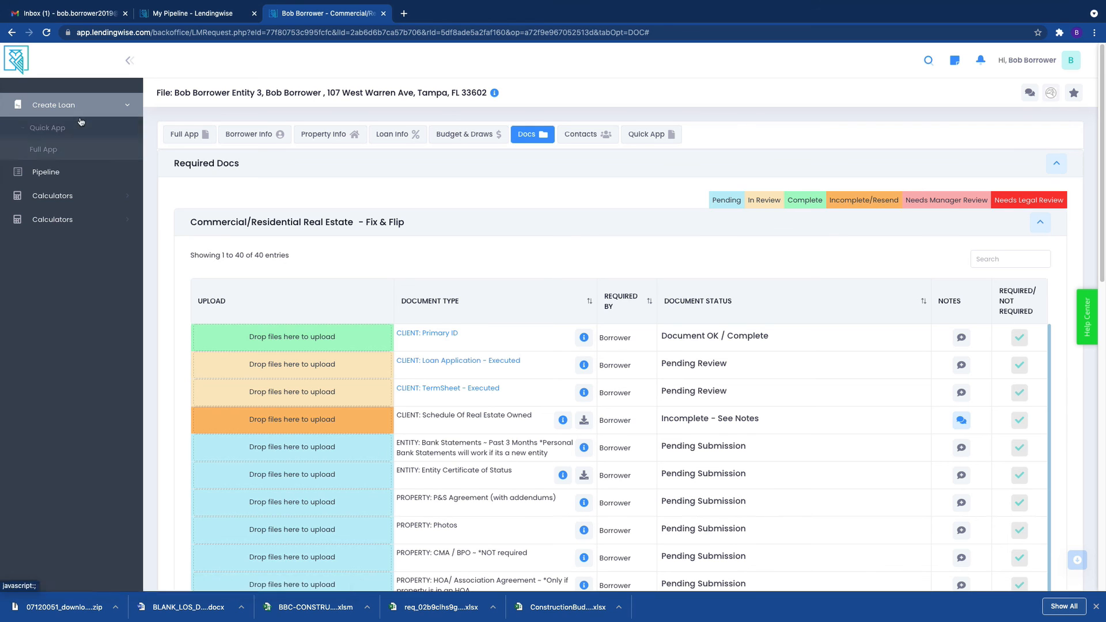